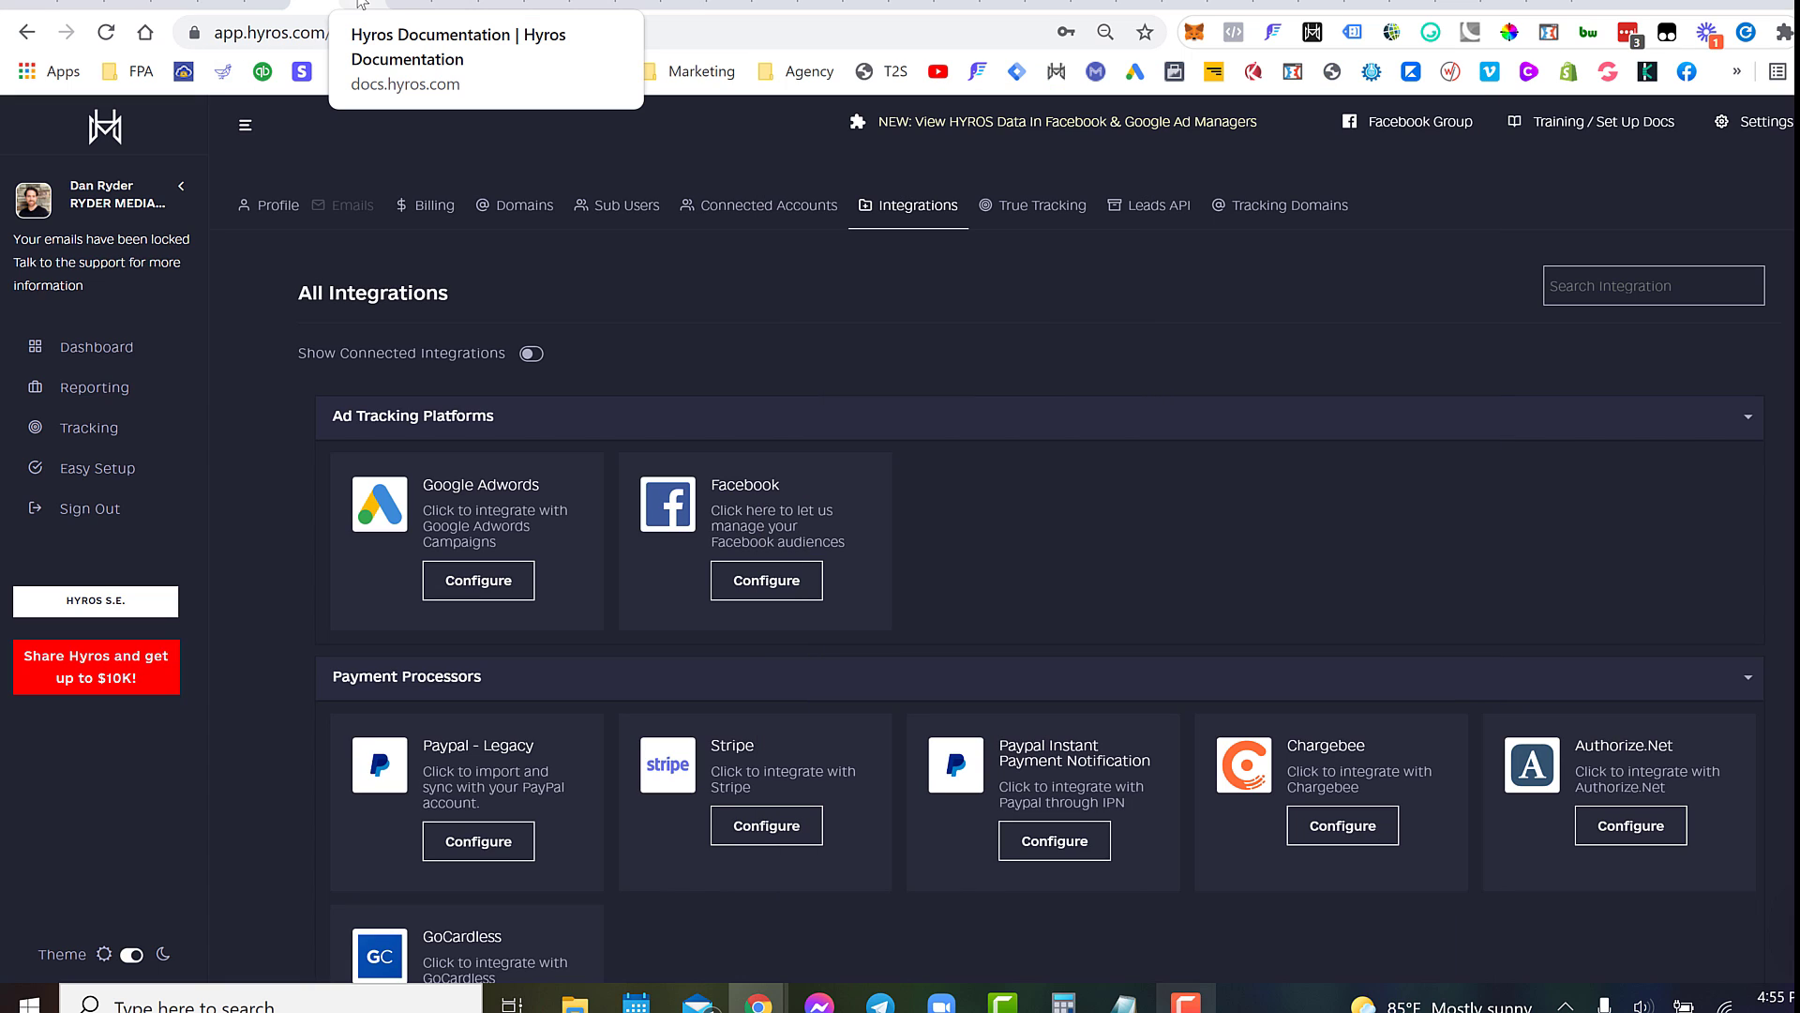
Step: Check the Hyros documentation home page and open the Google Adwords integration's configuration in HYROS
left_click(361, 4)
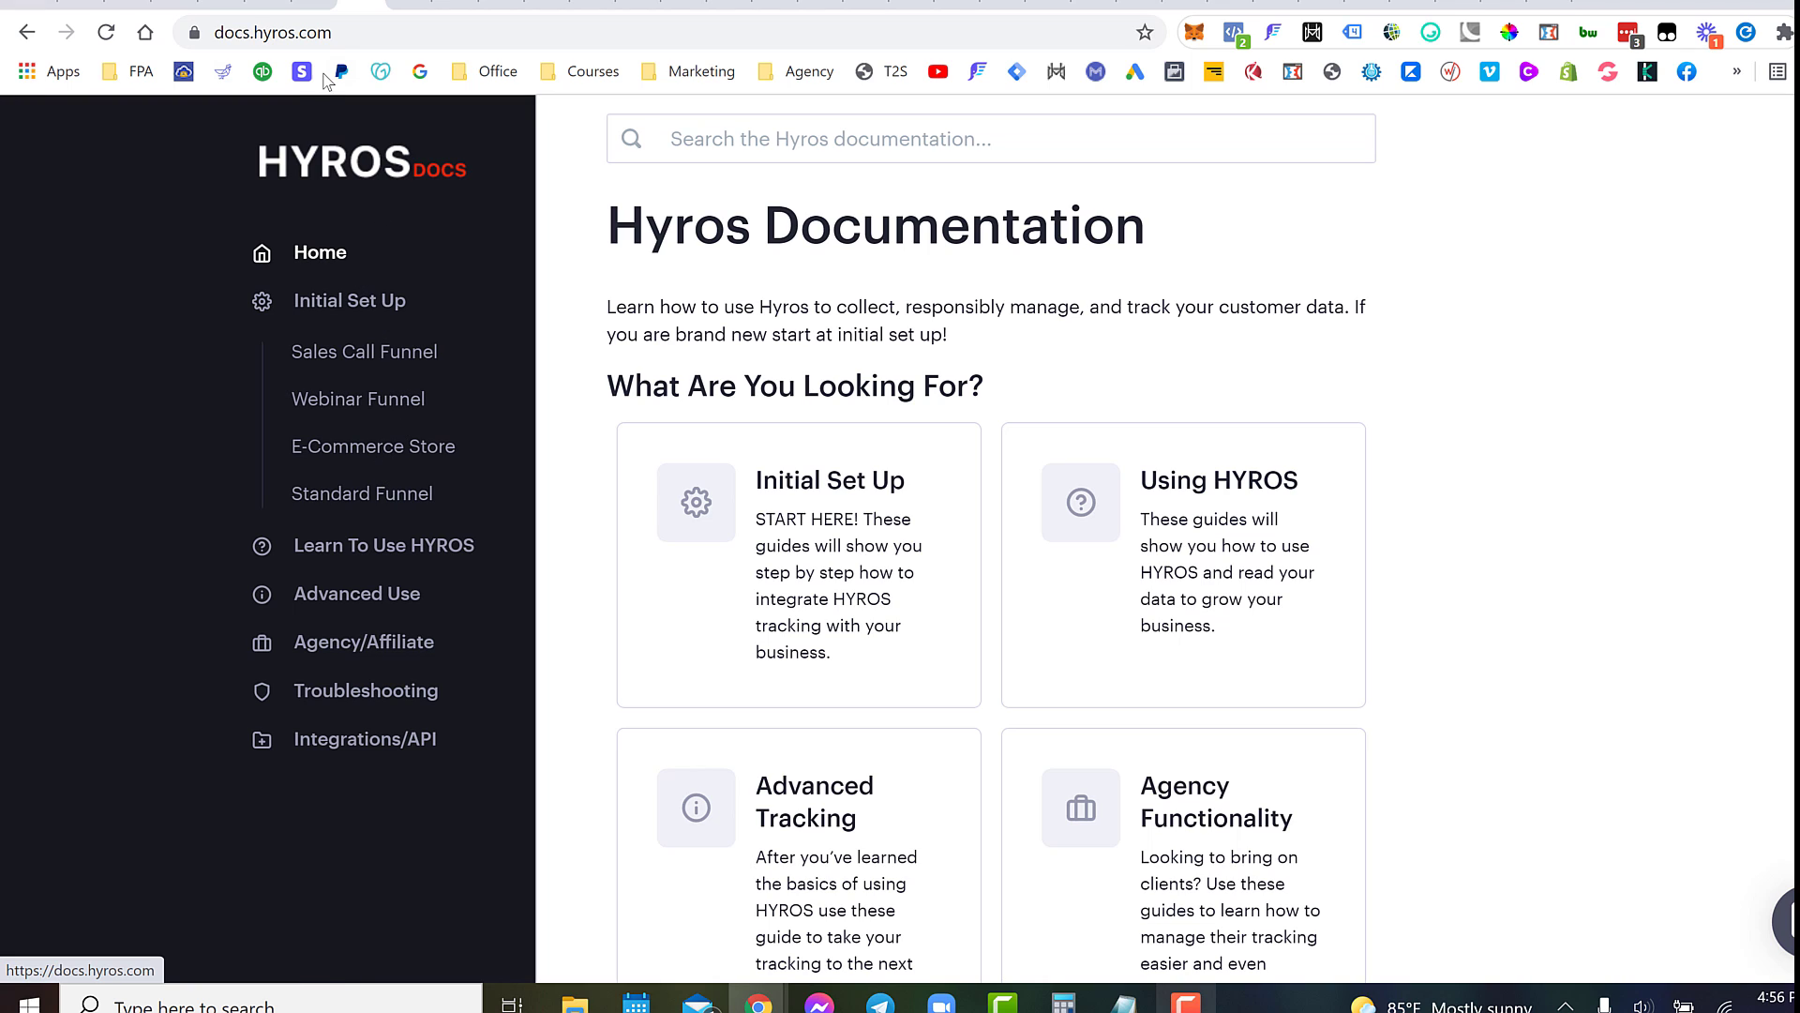
left_click(314, 11)
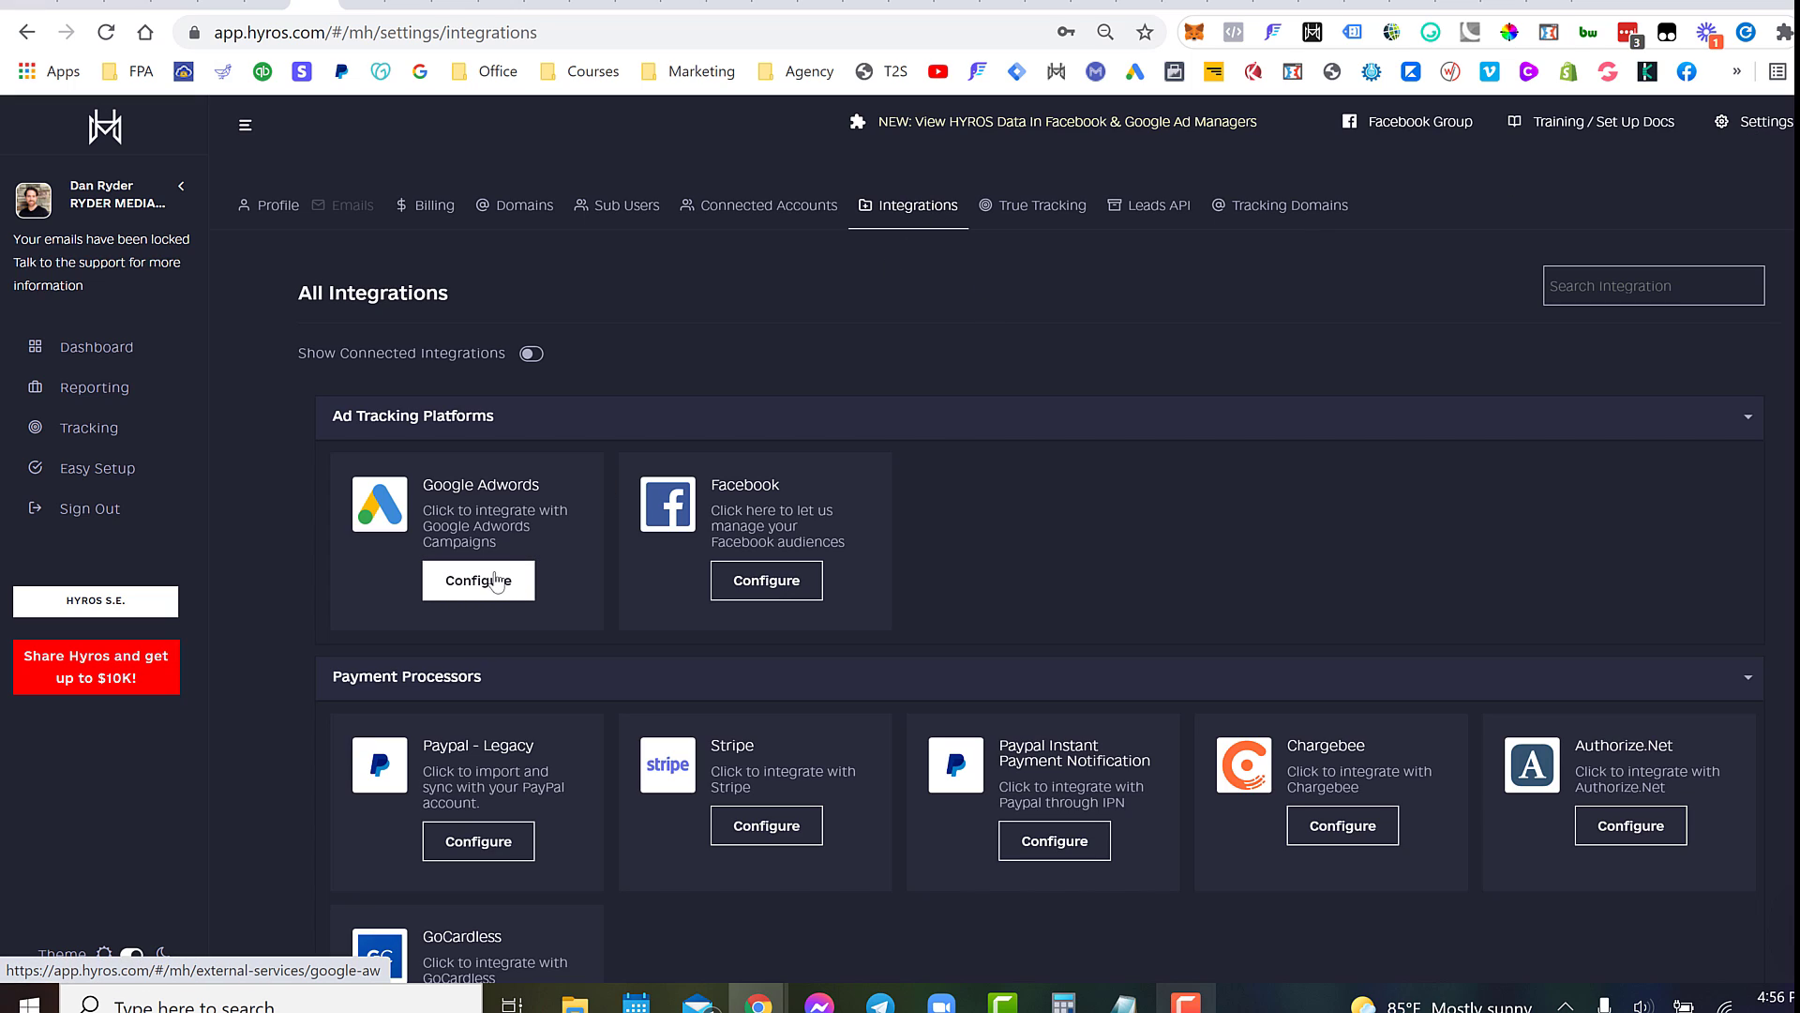
left_click(489, 581)
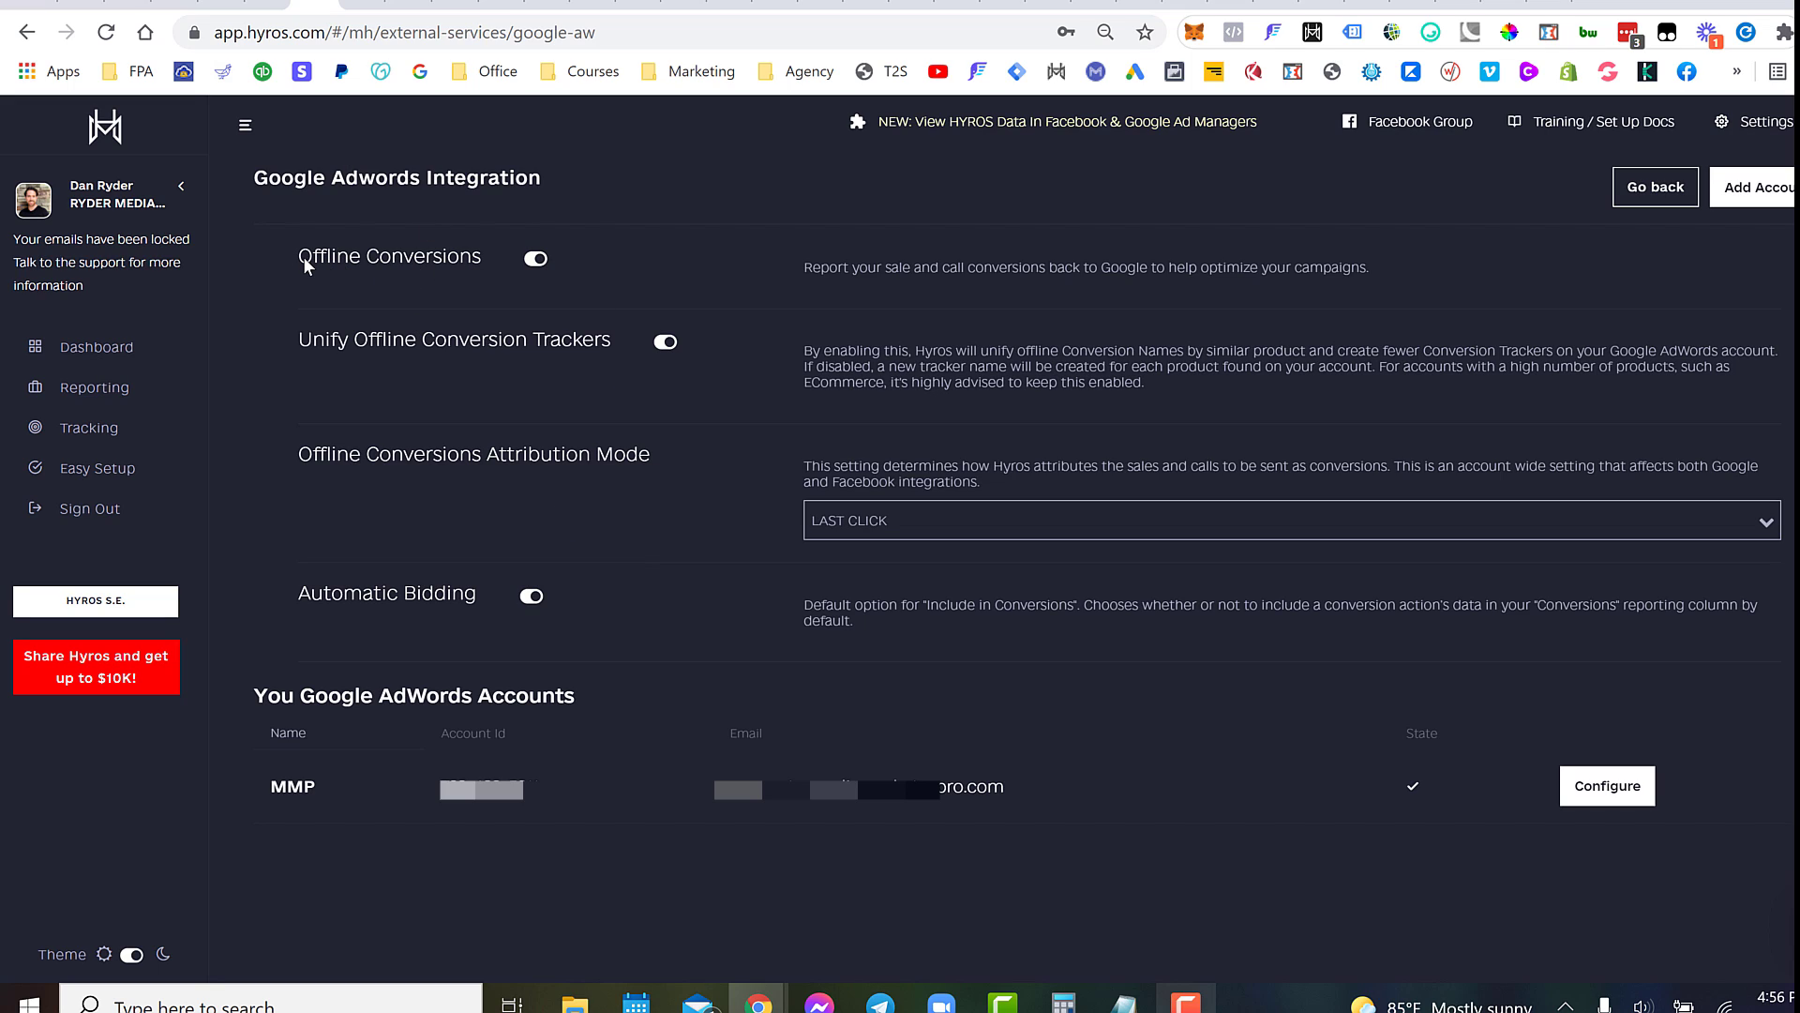
Step: Turn Offline Conversions off and back on in the Google Adwords integration
left_click(537, 260)
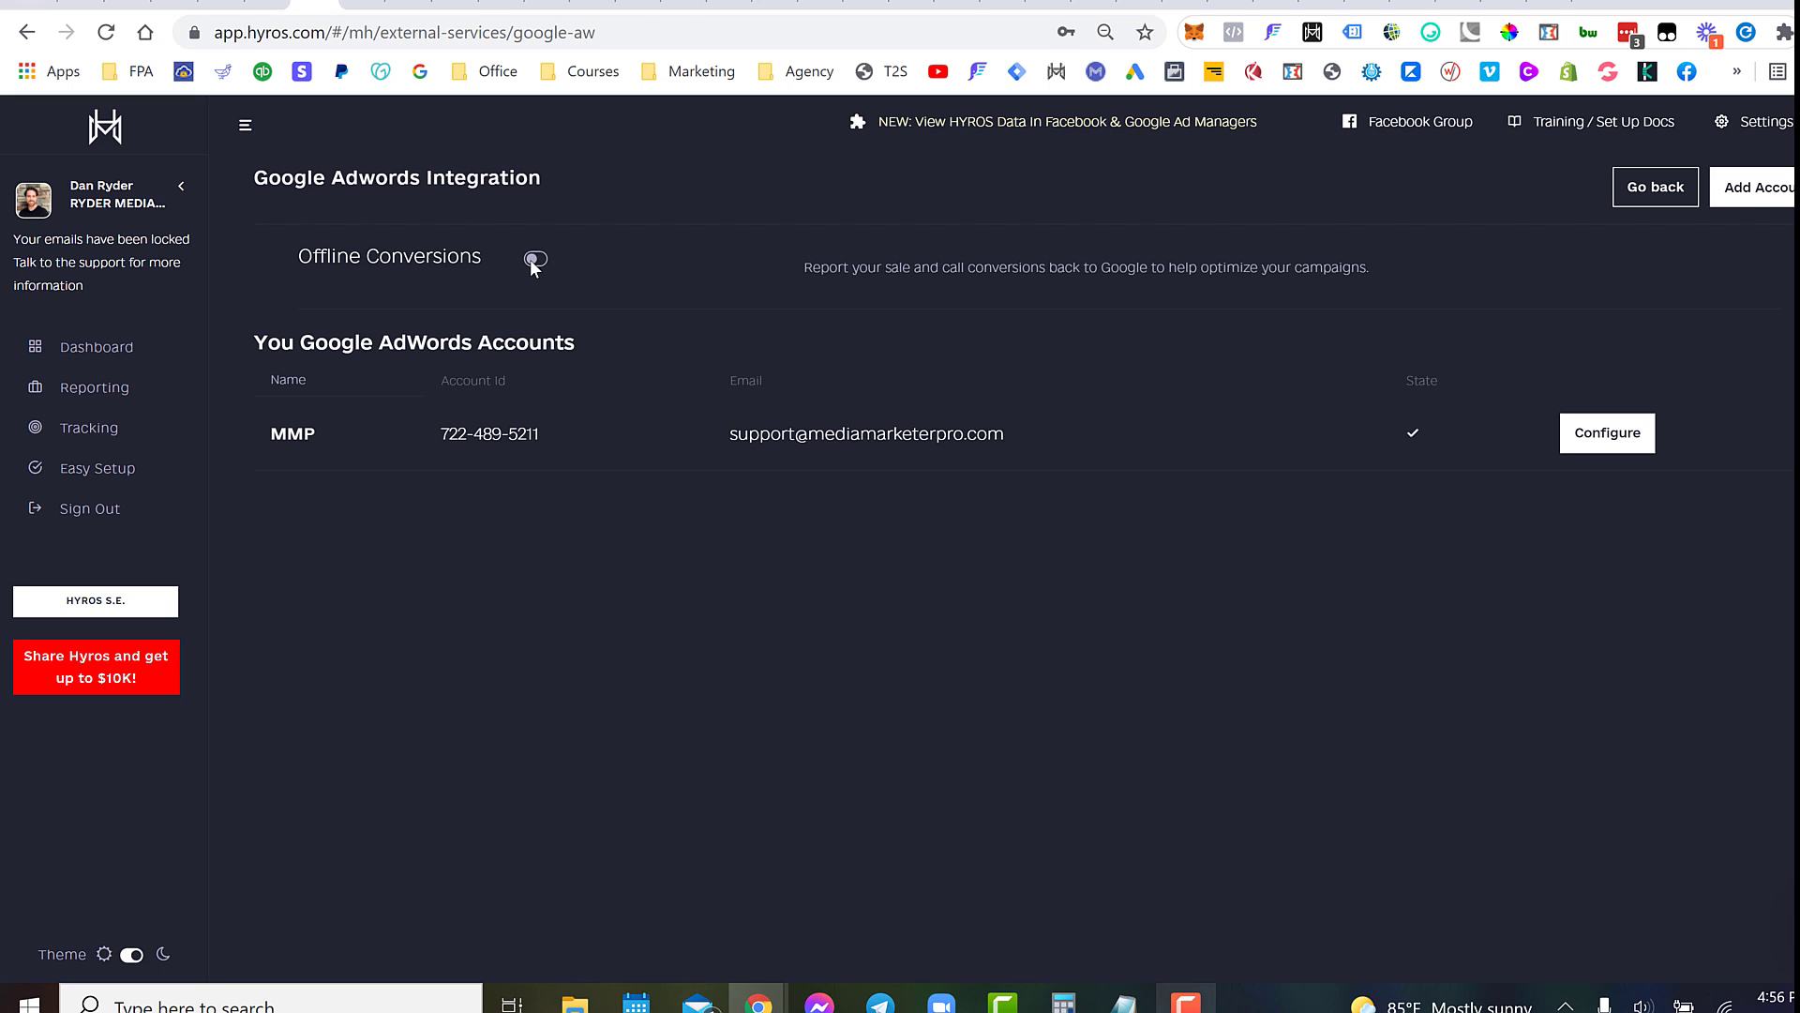
left_click(533, 259)
left_click(938, 630)
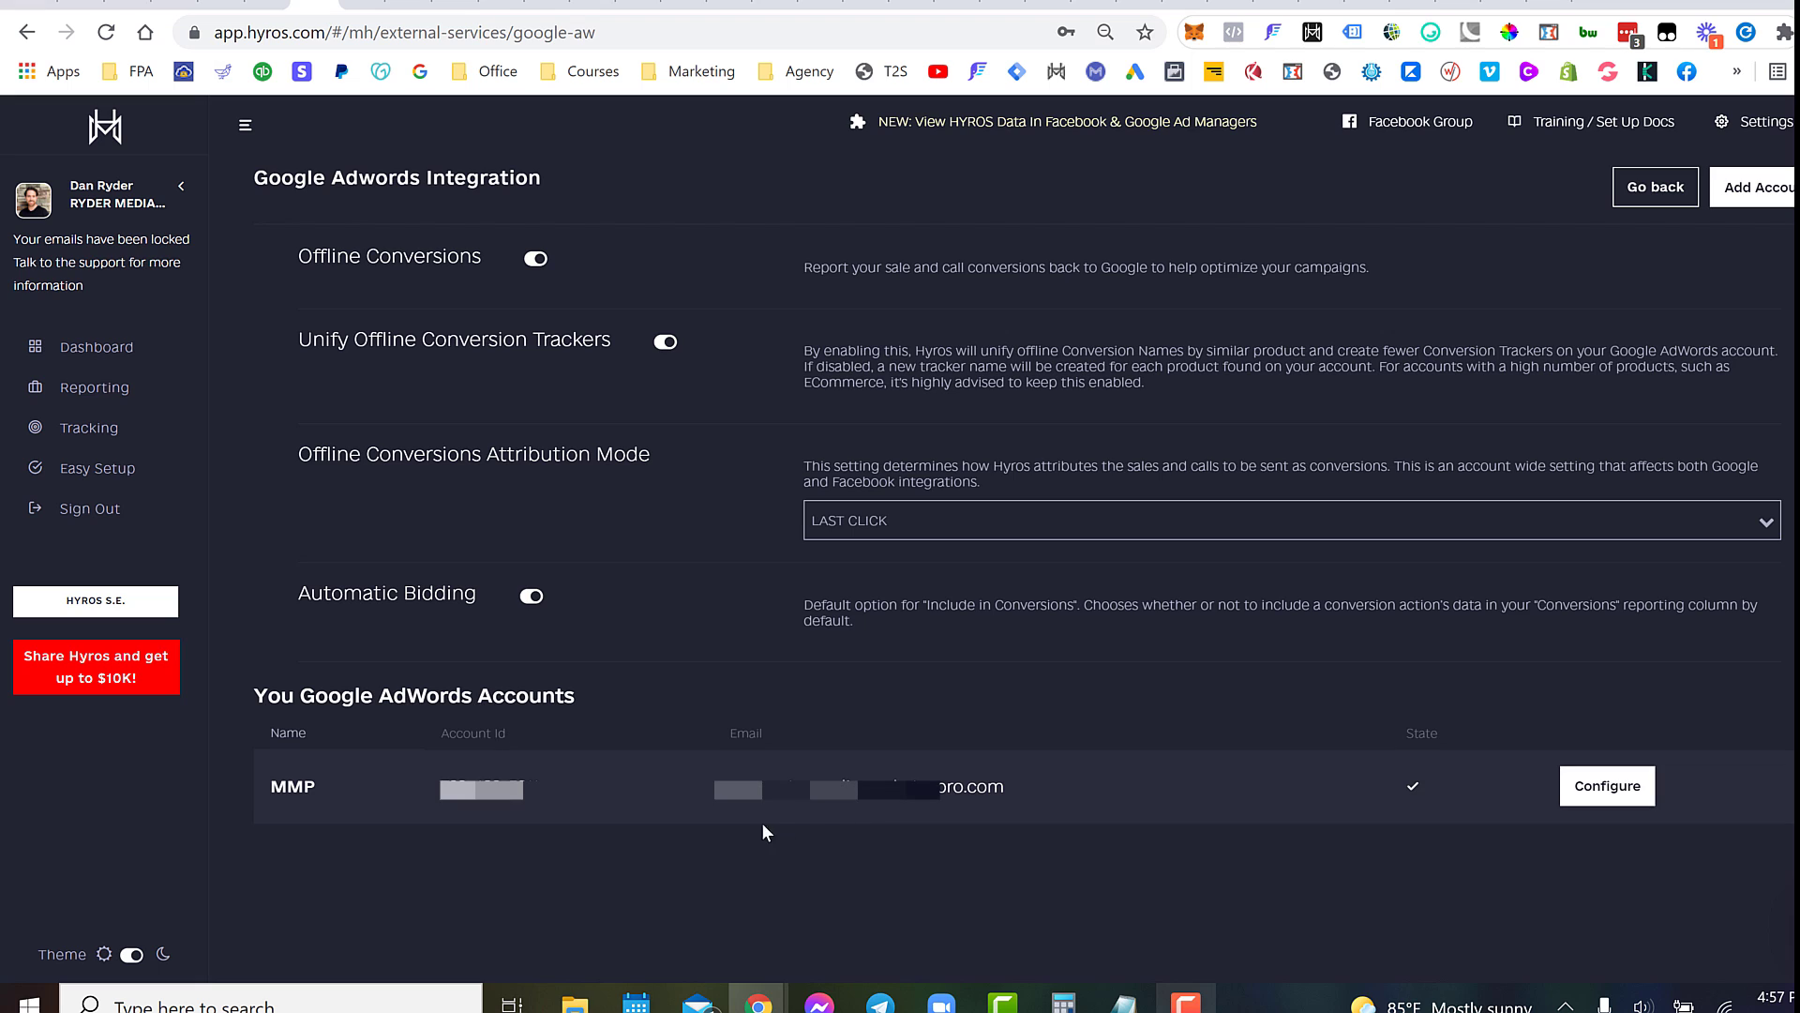
scroll(1651, 779, "down", 1)
scroll(1650, 760, "up", 1)
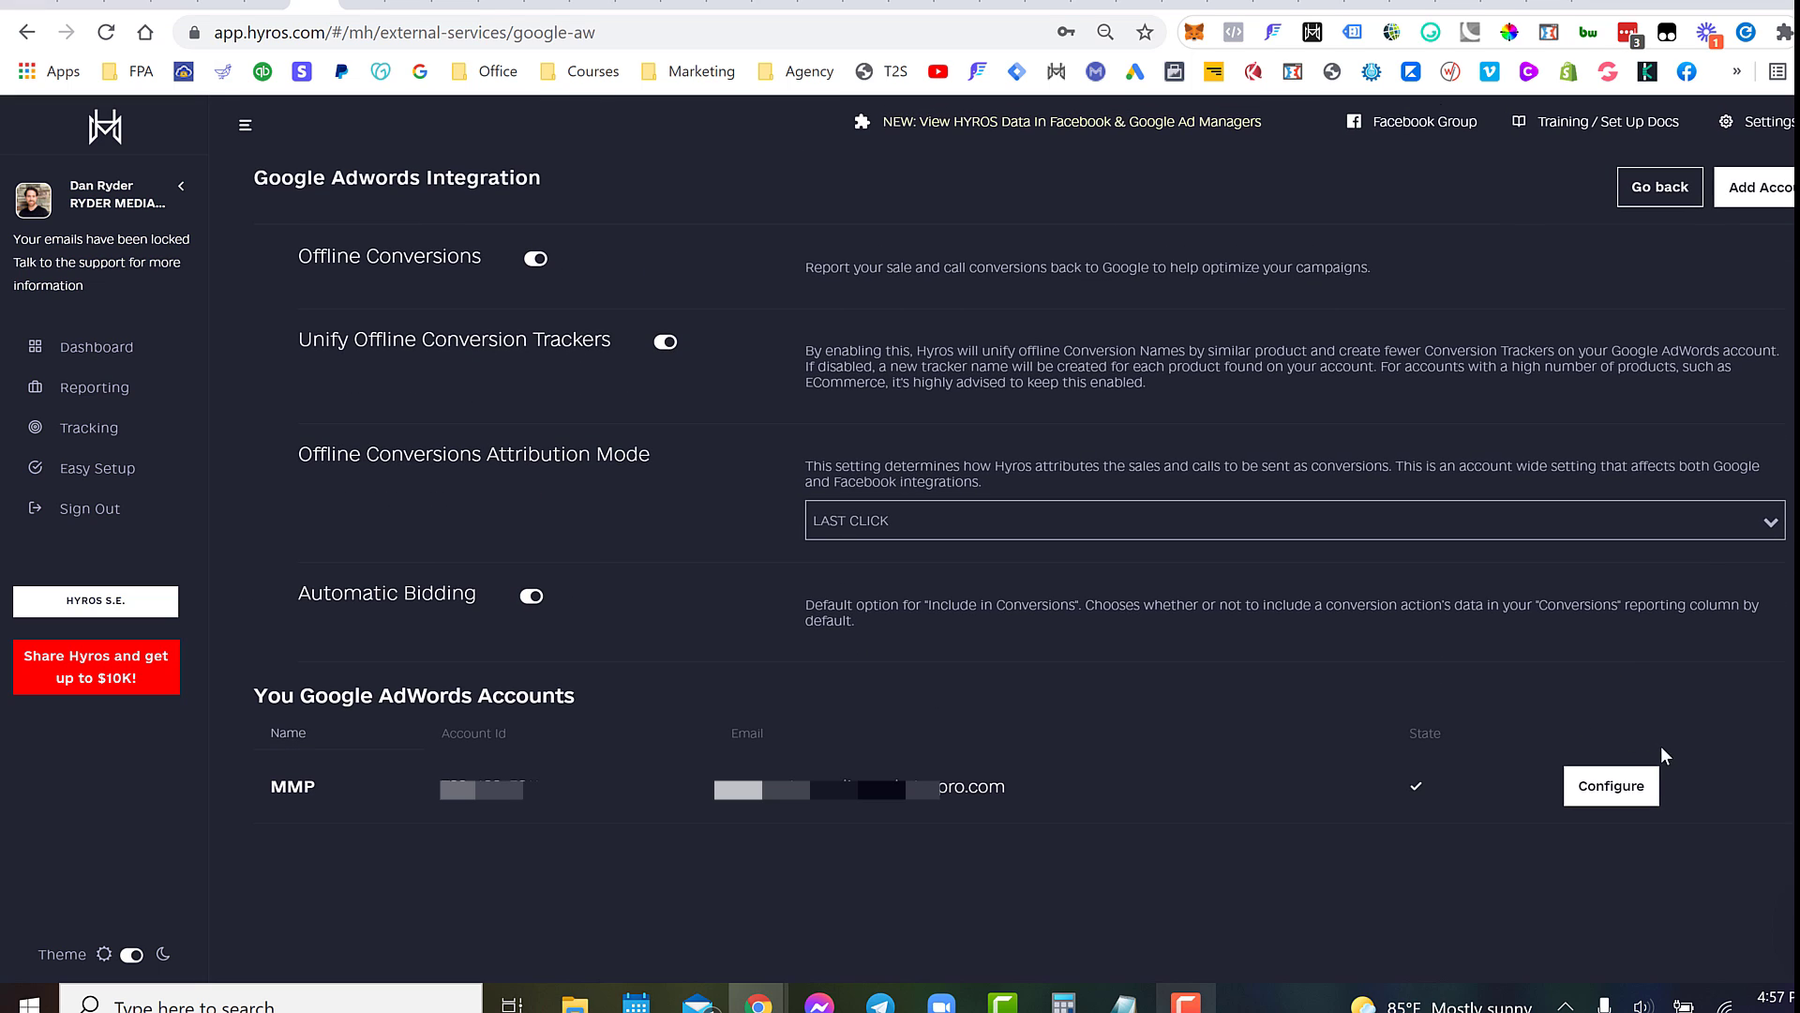
Step: Open the MMP AdWords account's offline conversions and examine the sent conversions listed for the other connected account
left_click(1613, 788)
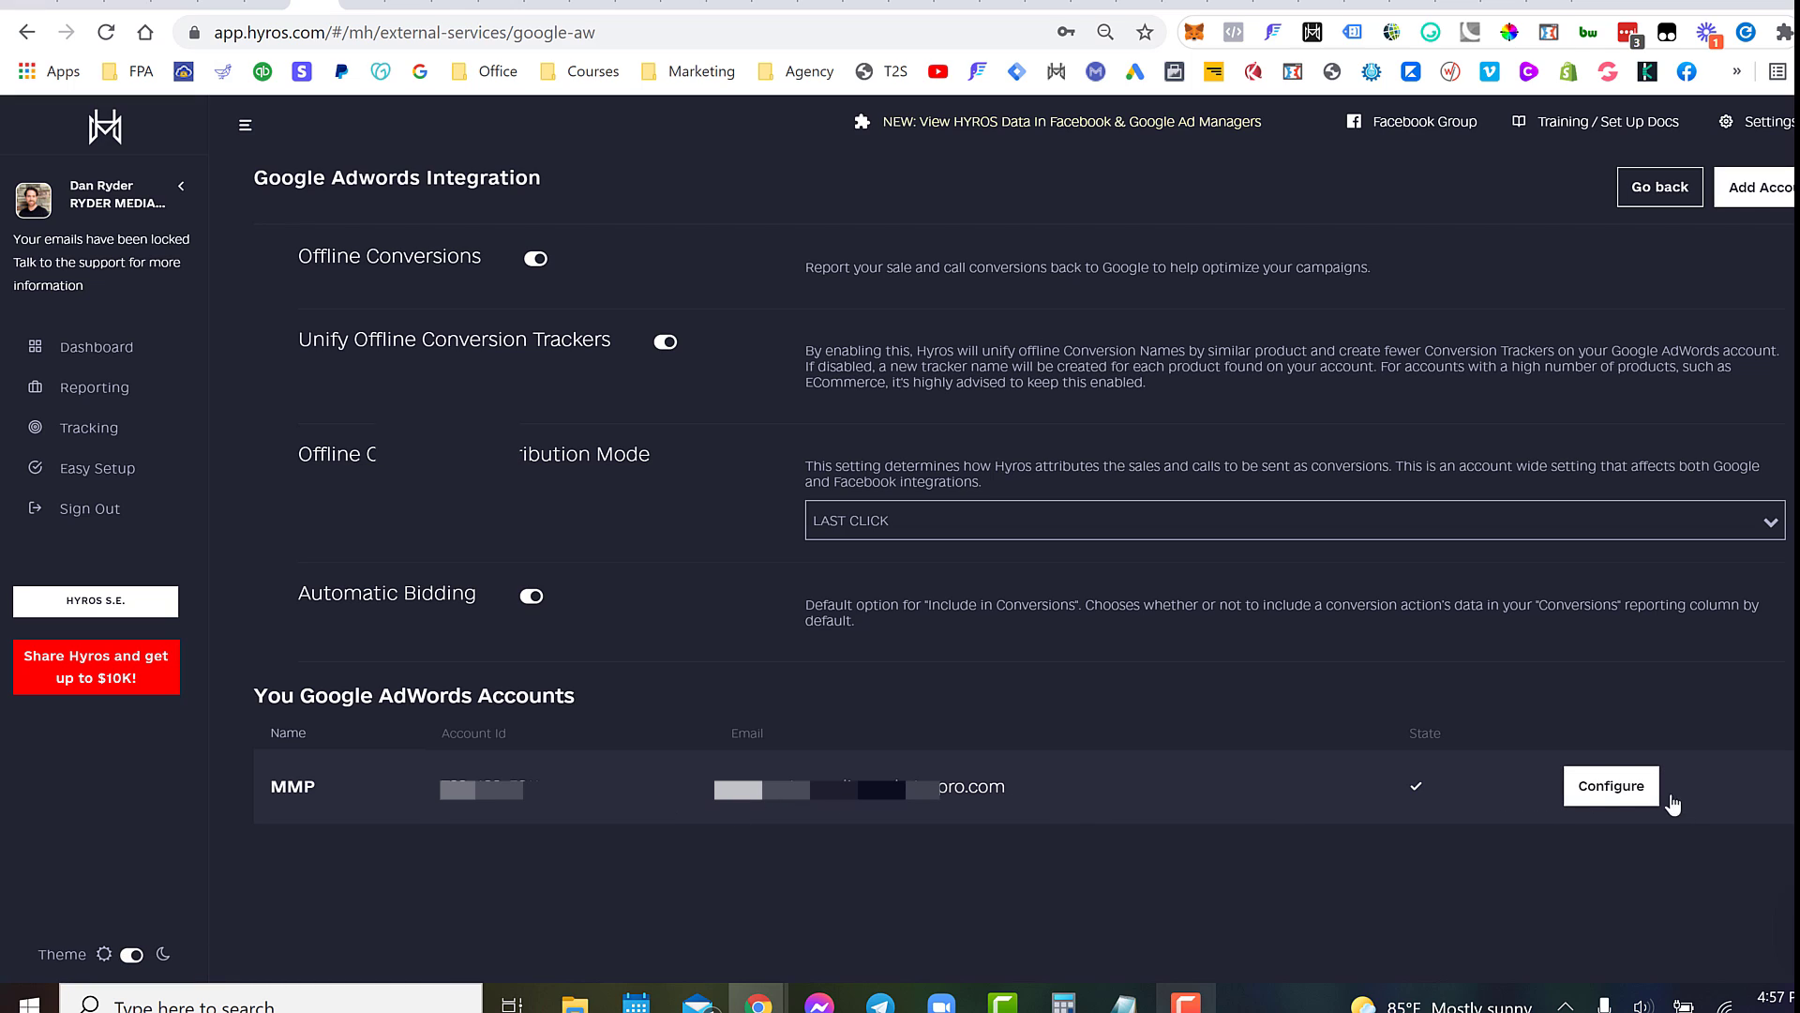
left_click(1601, 797)
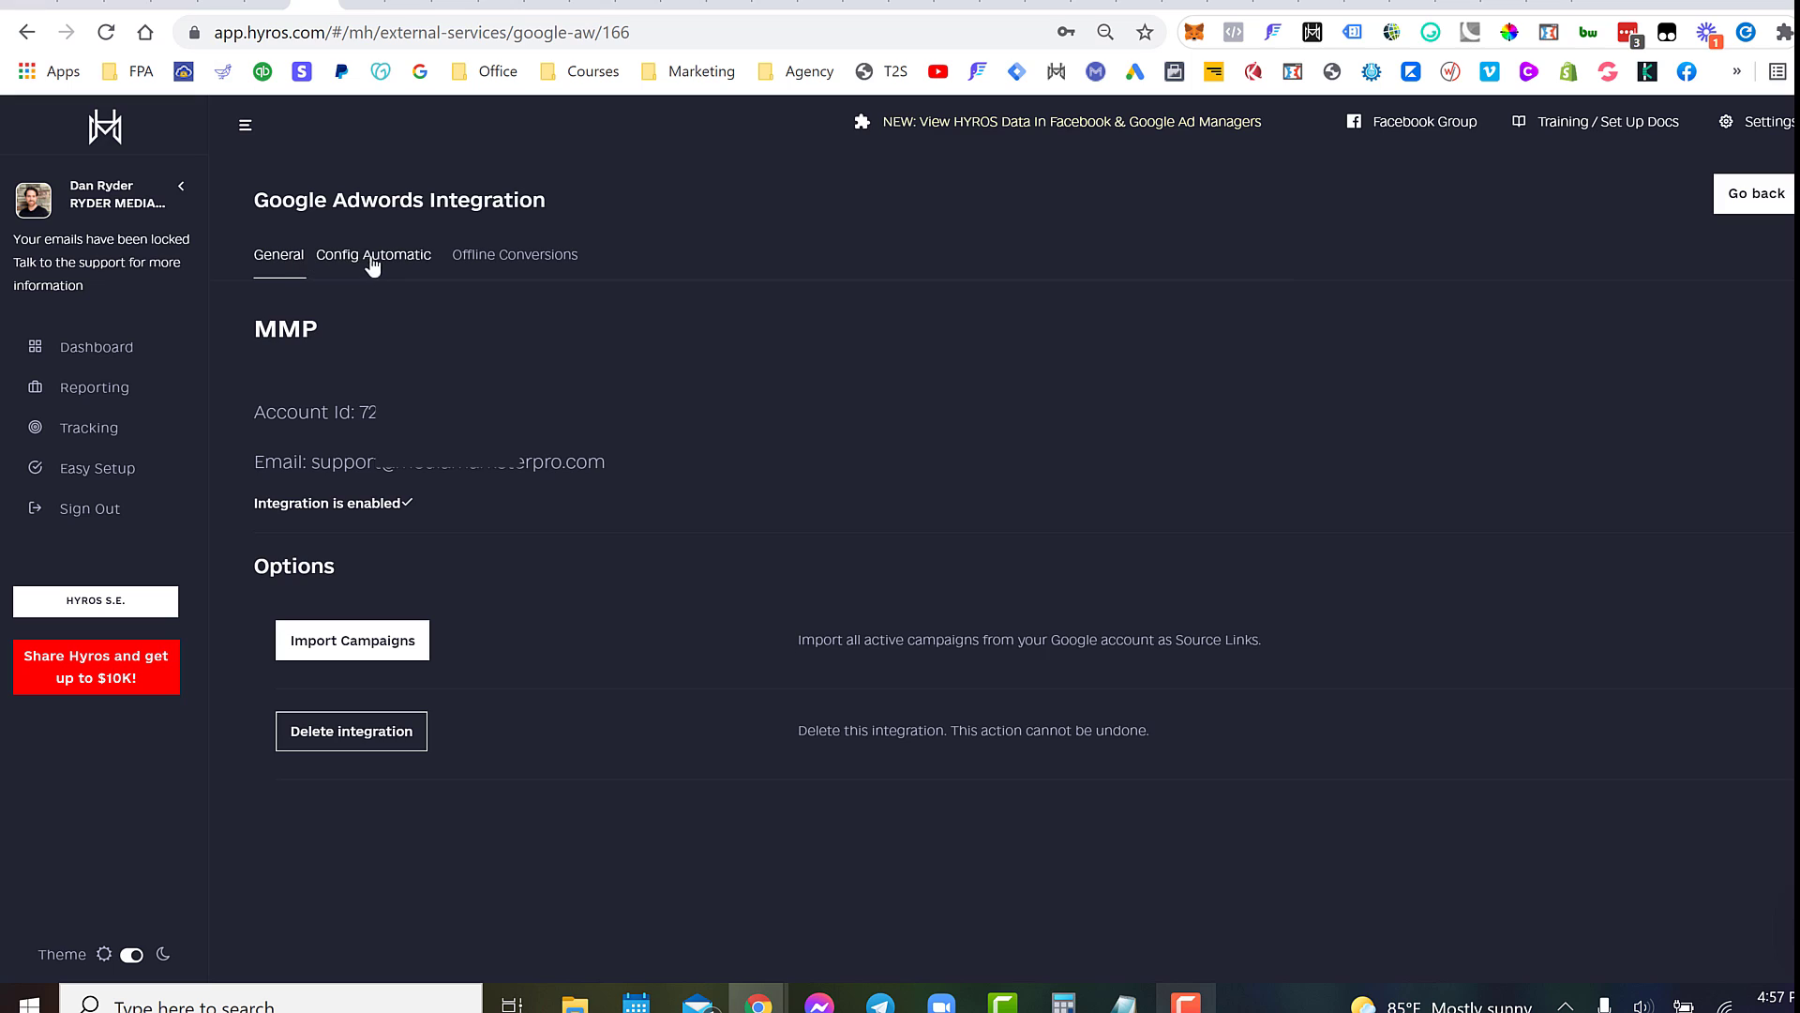
left_click(513, 270)
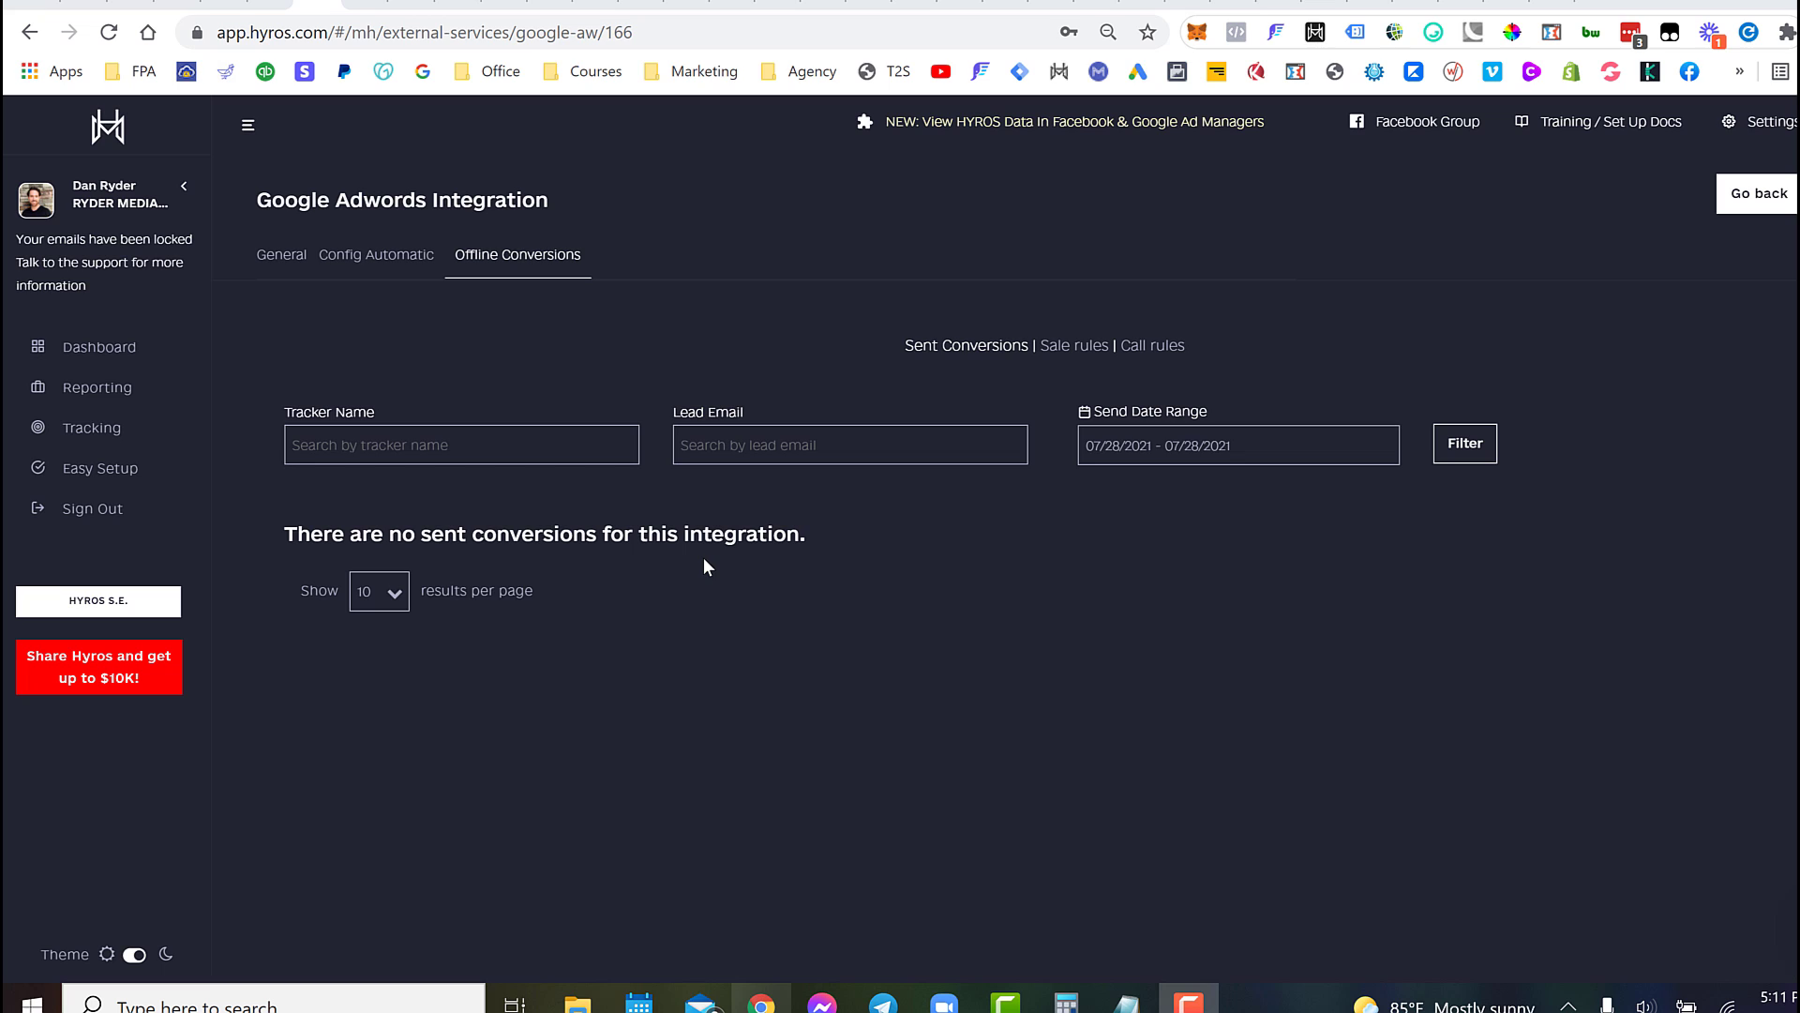
left_click(324, 17)
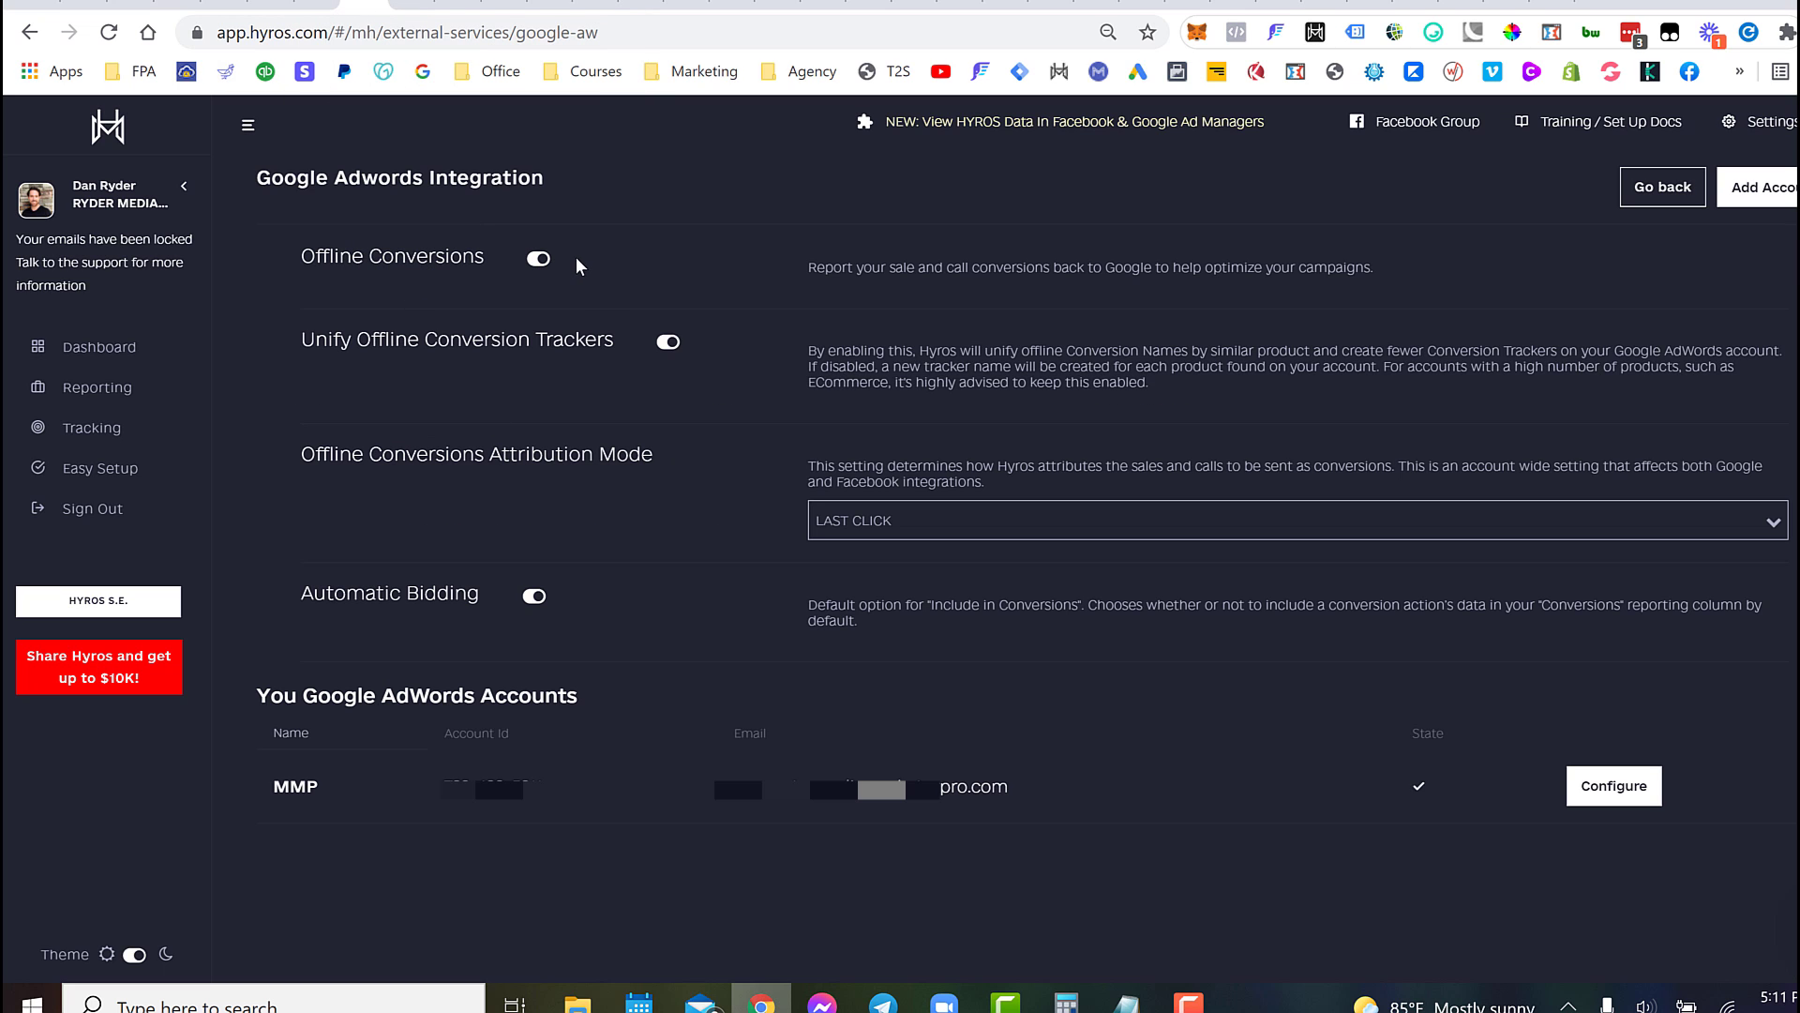
left_click(316, 6)
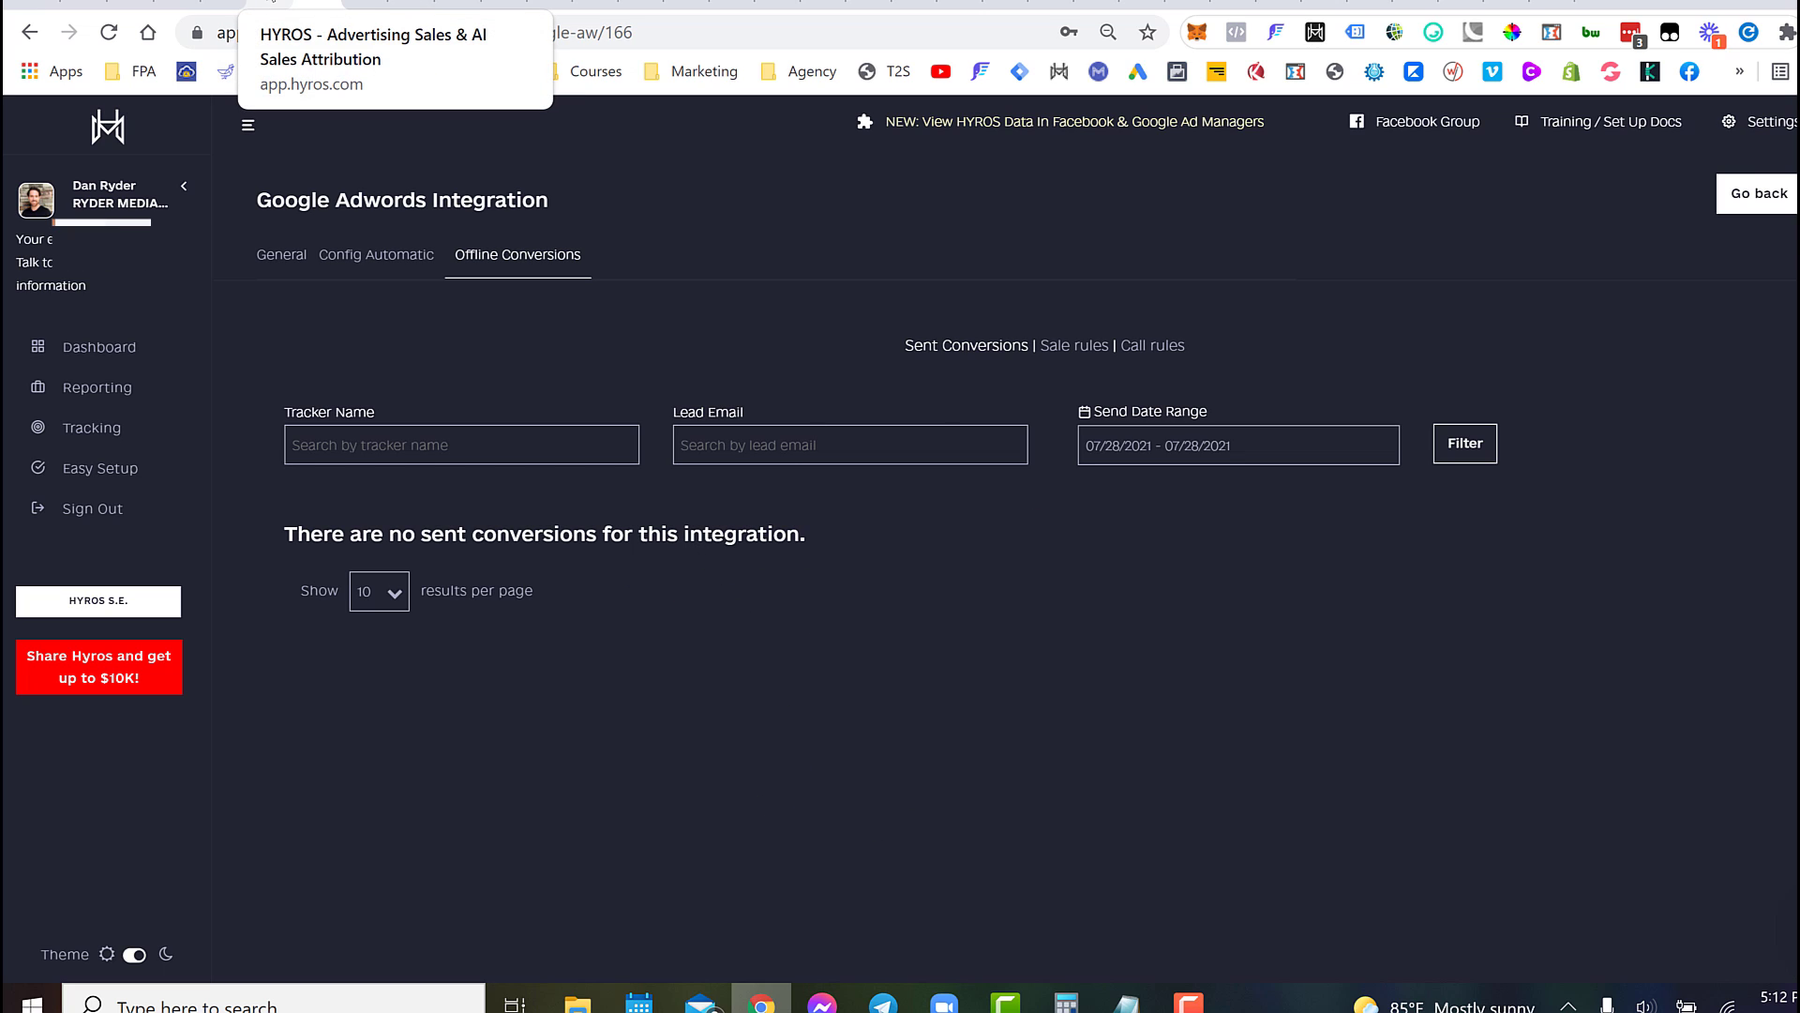
left_click(297, 6)
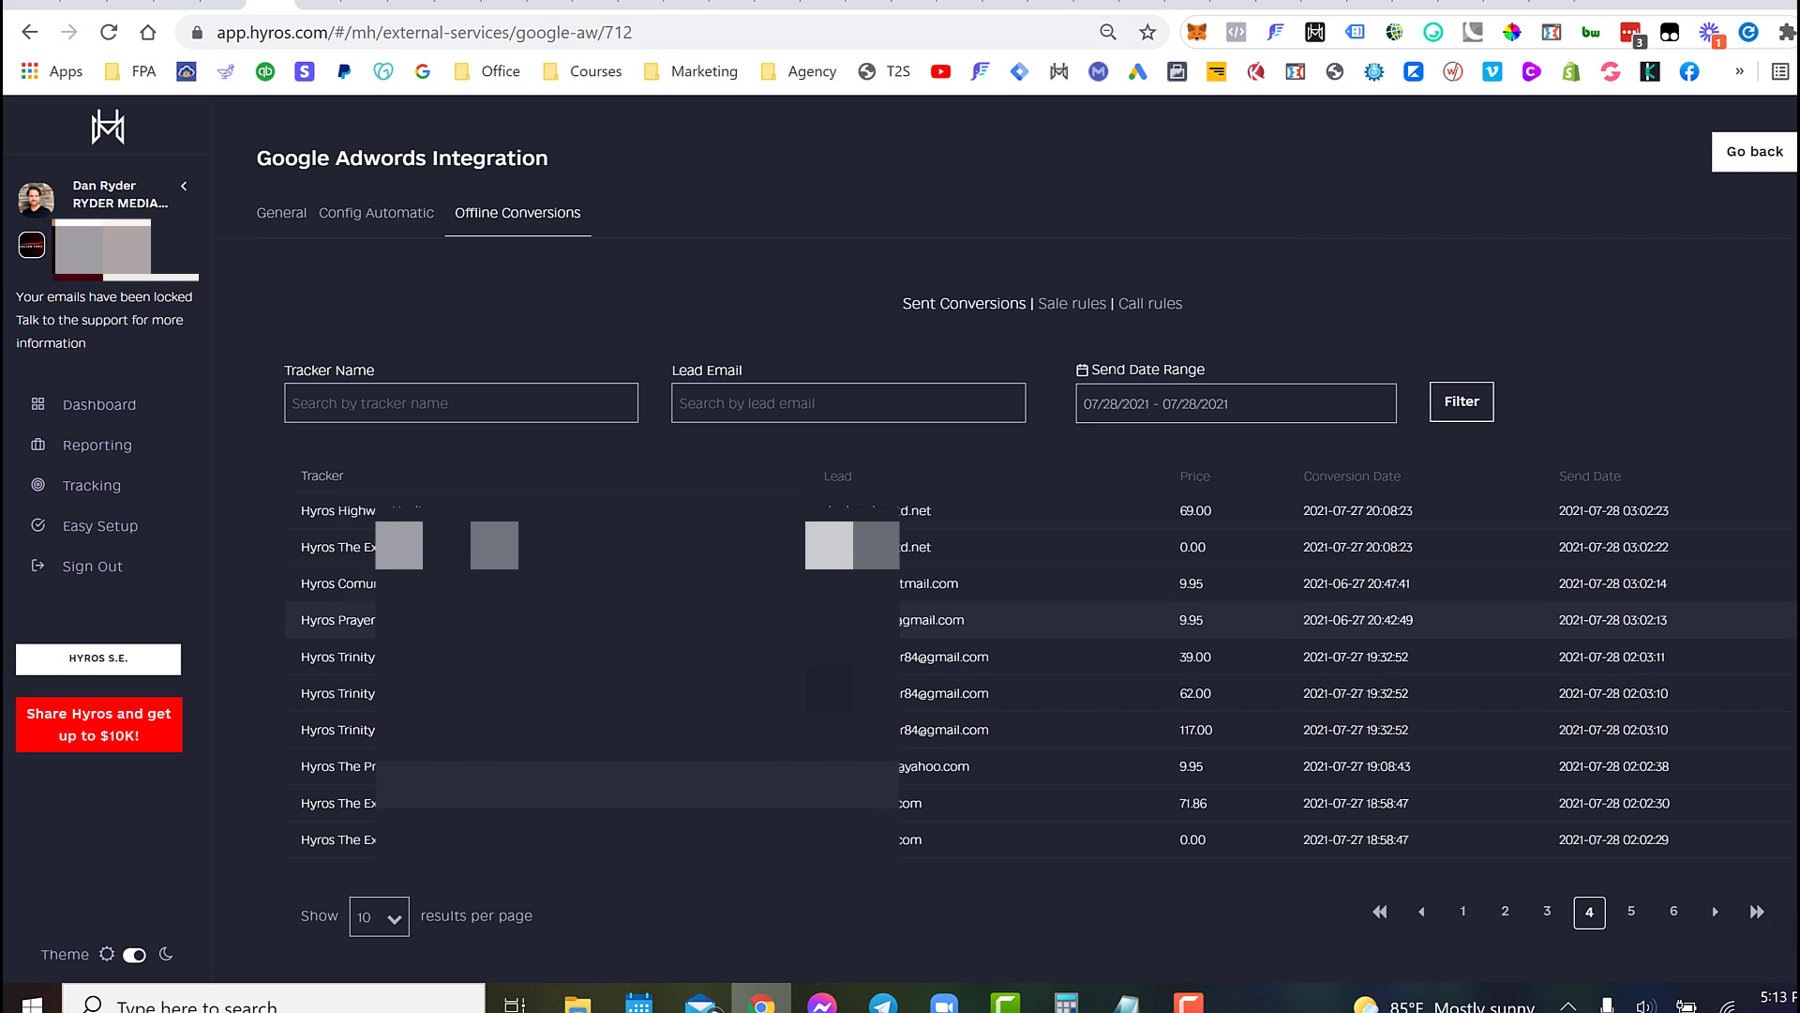
Step: Switch to Google Ads and examine the sources, tracking status and conversion inclusion of the listed conversion actions
left_click(319, 6)
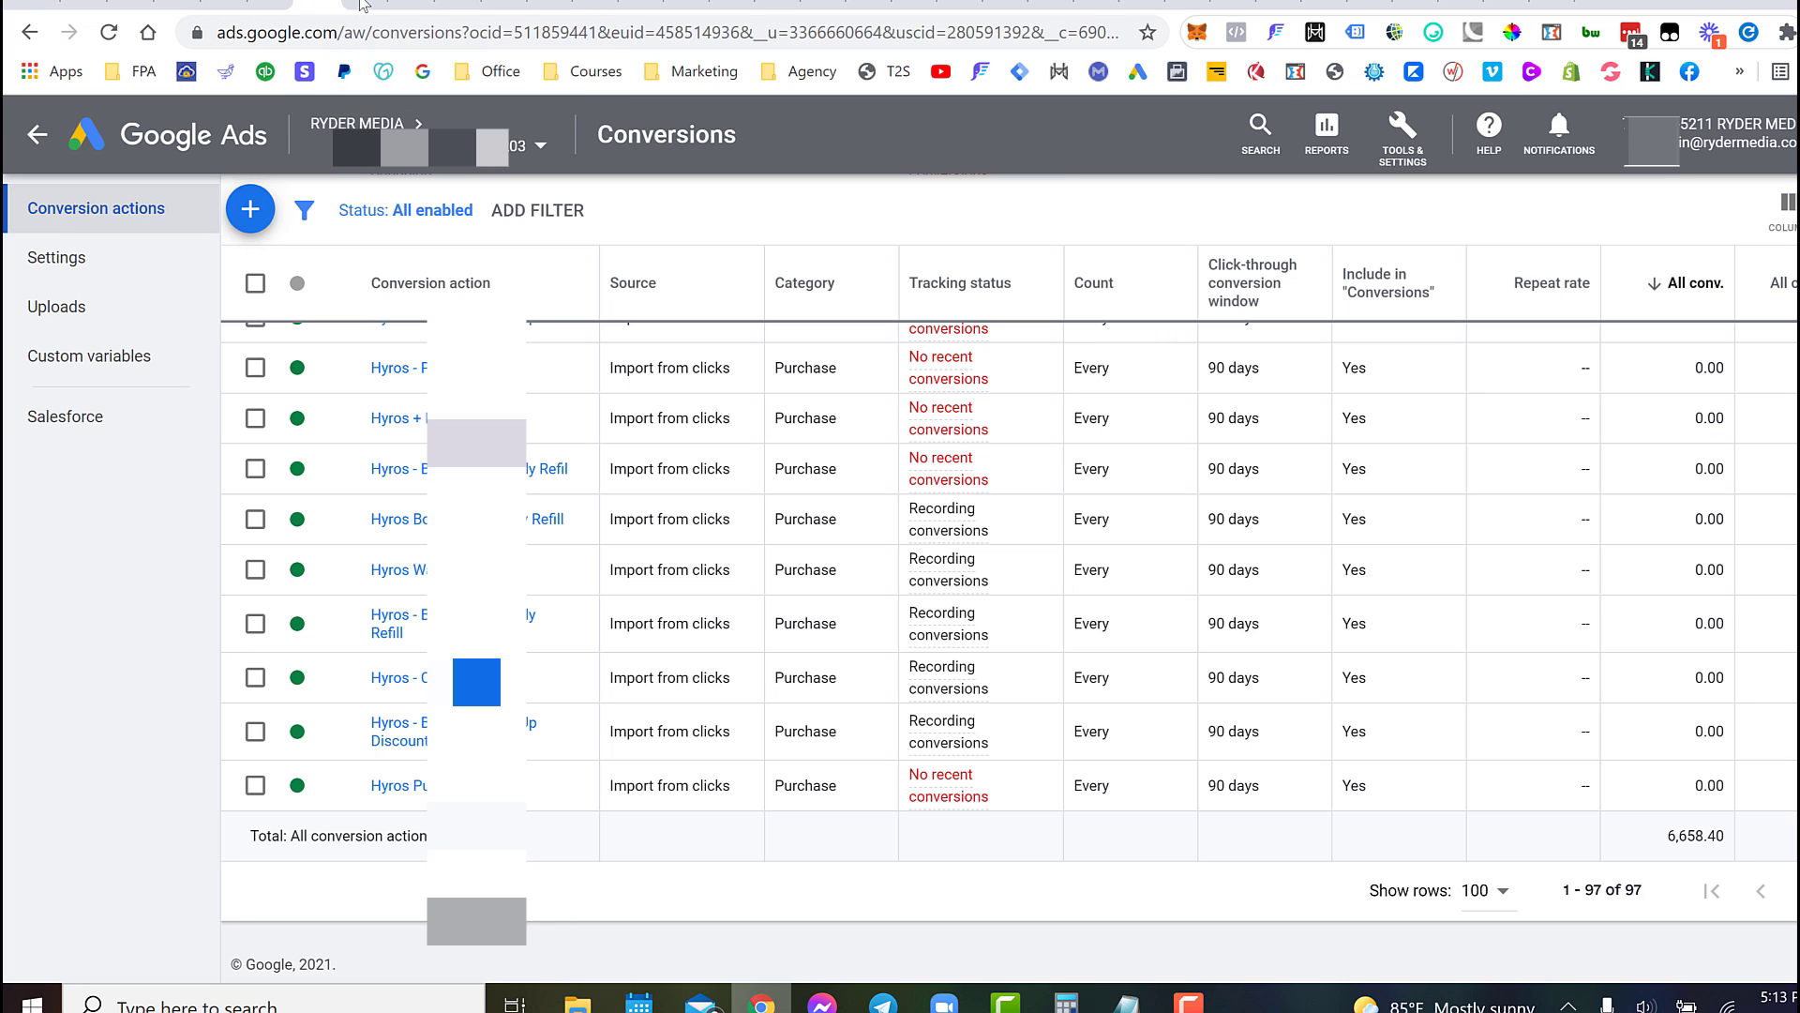
left_click(1406, 128)
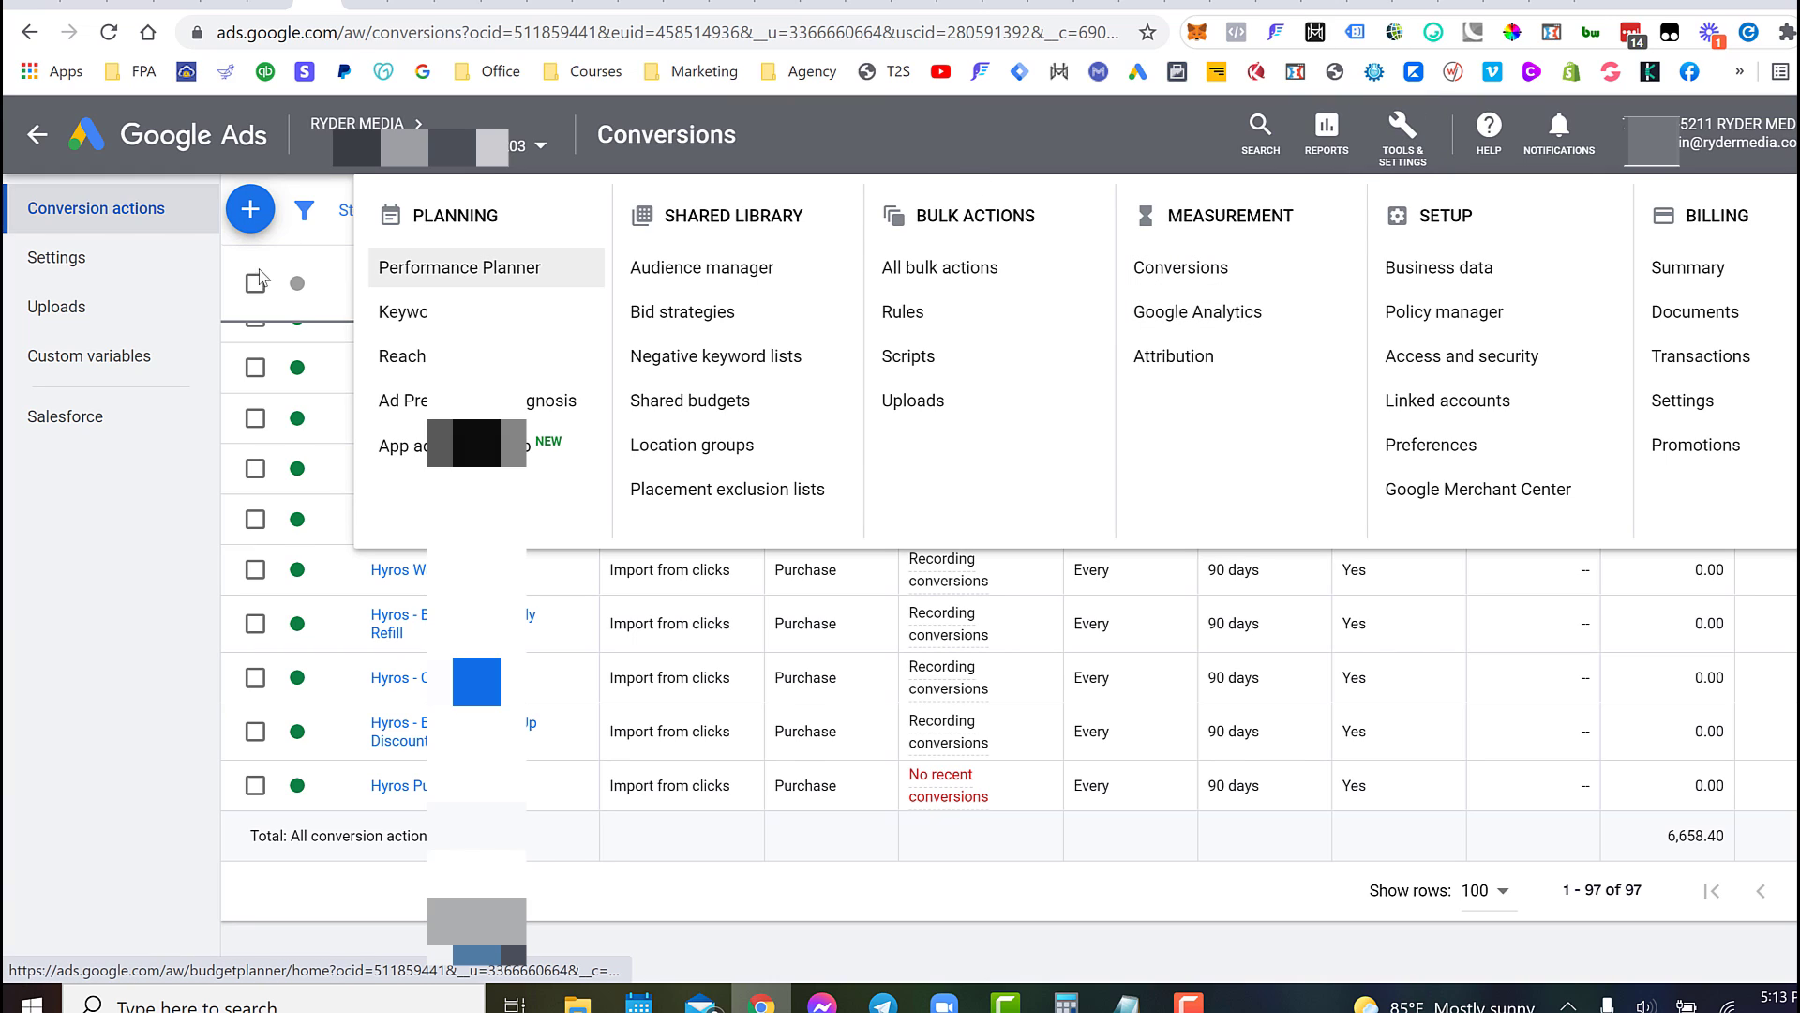
left_click(985, 149)
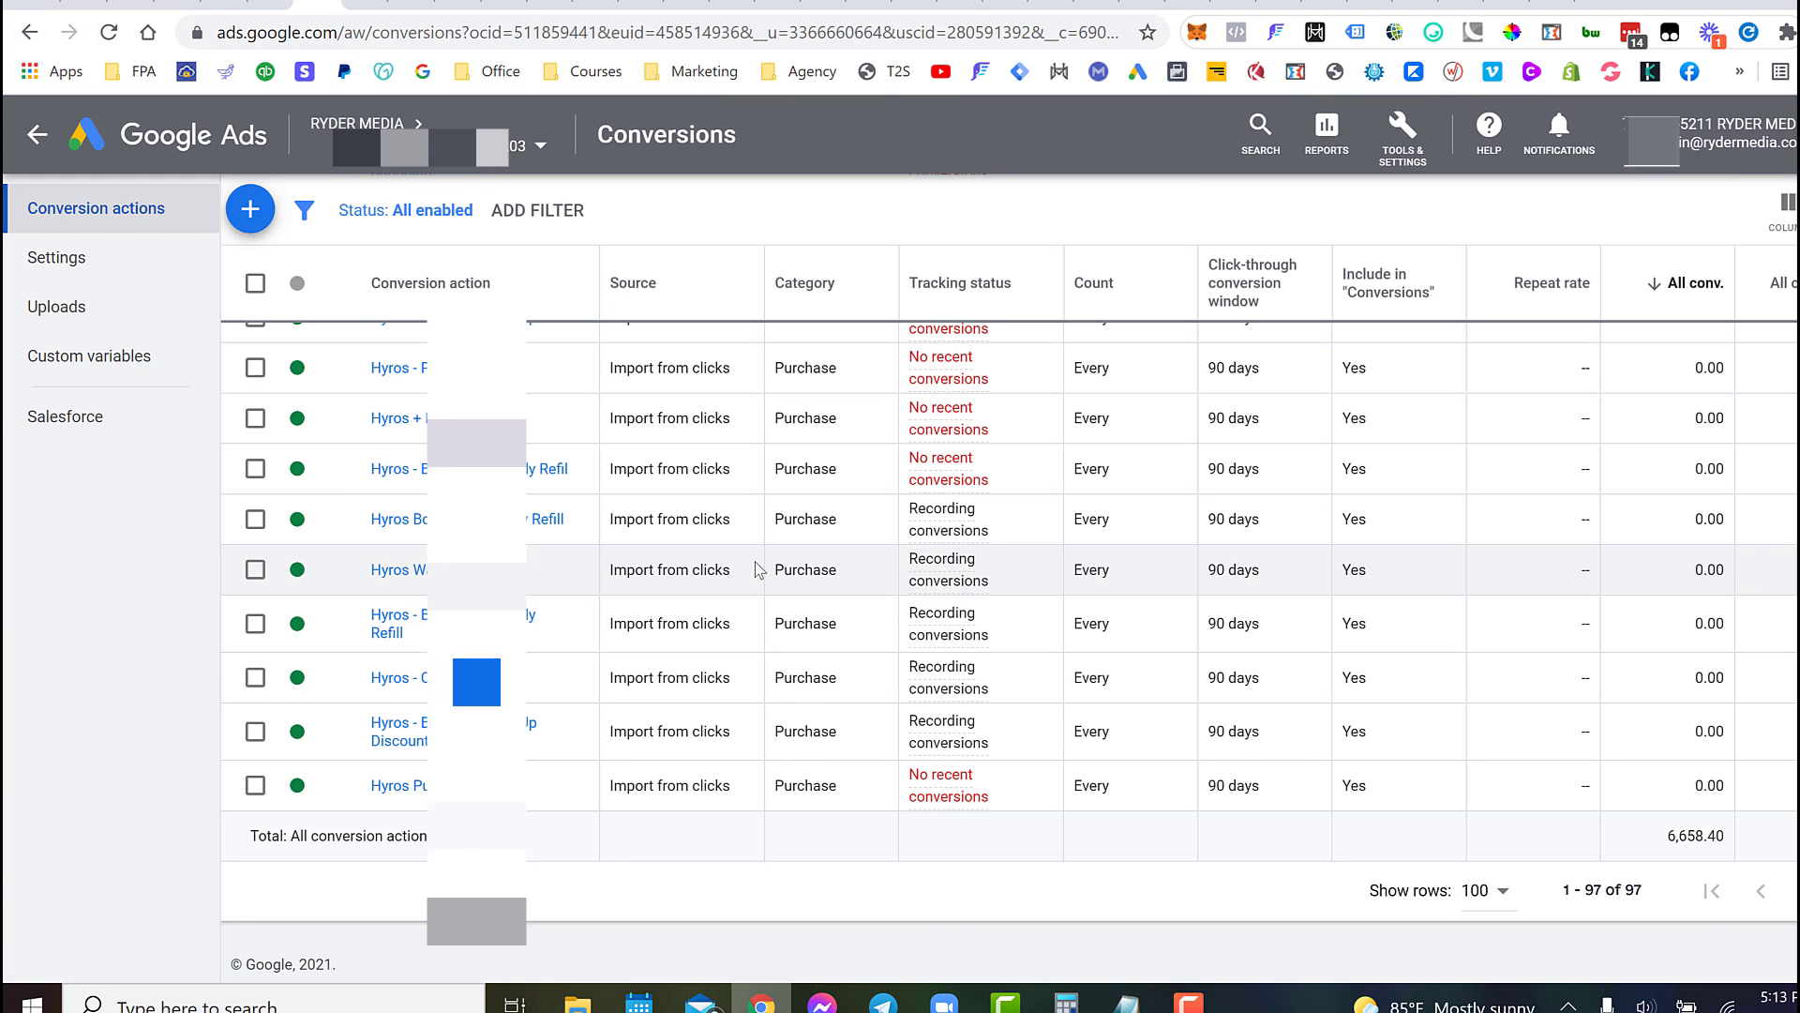
scroll(614, 563, "up", 3)
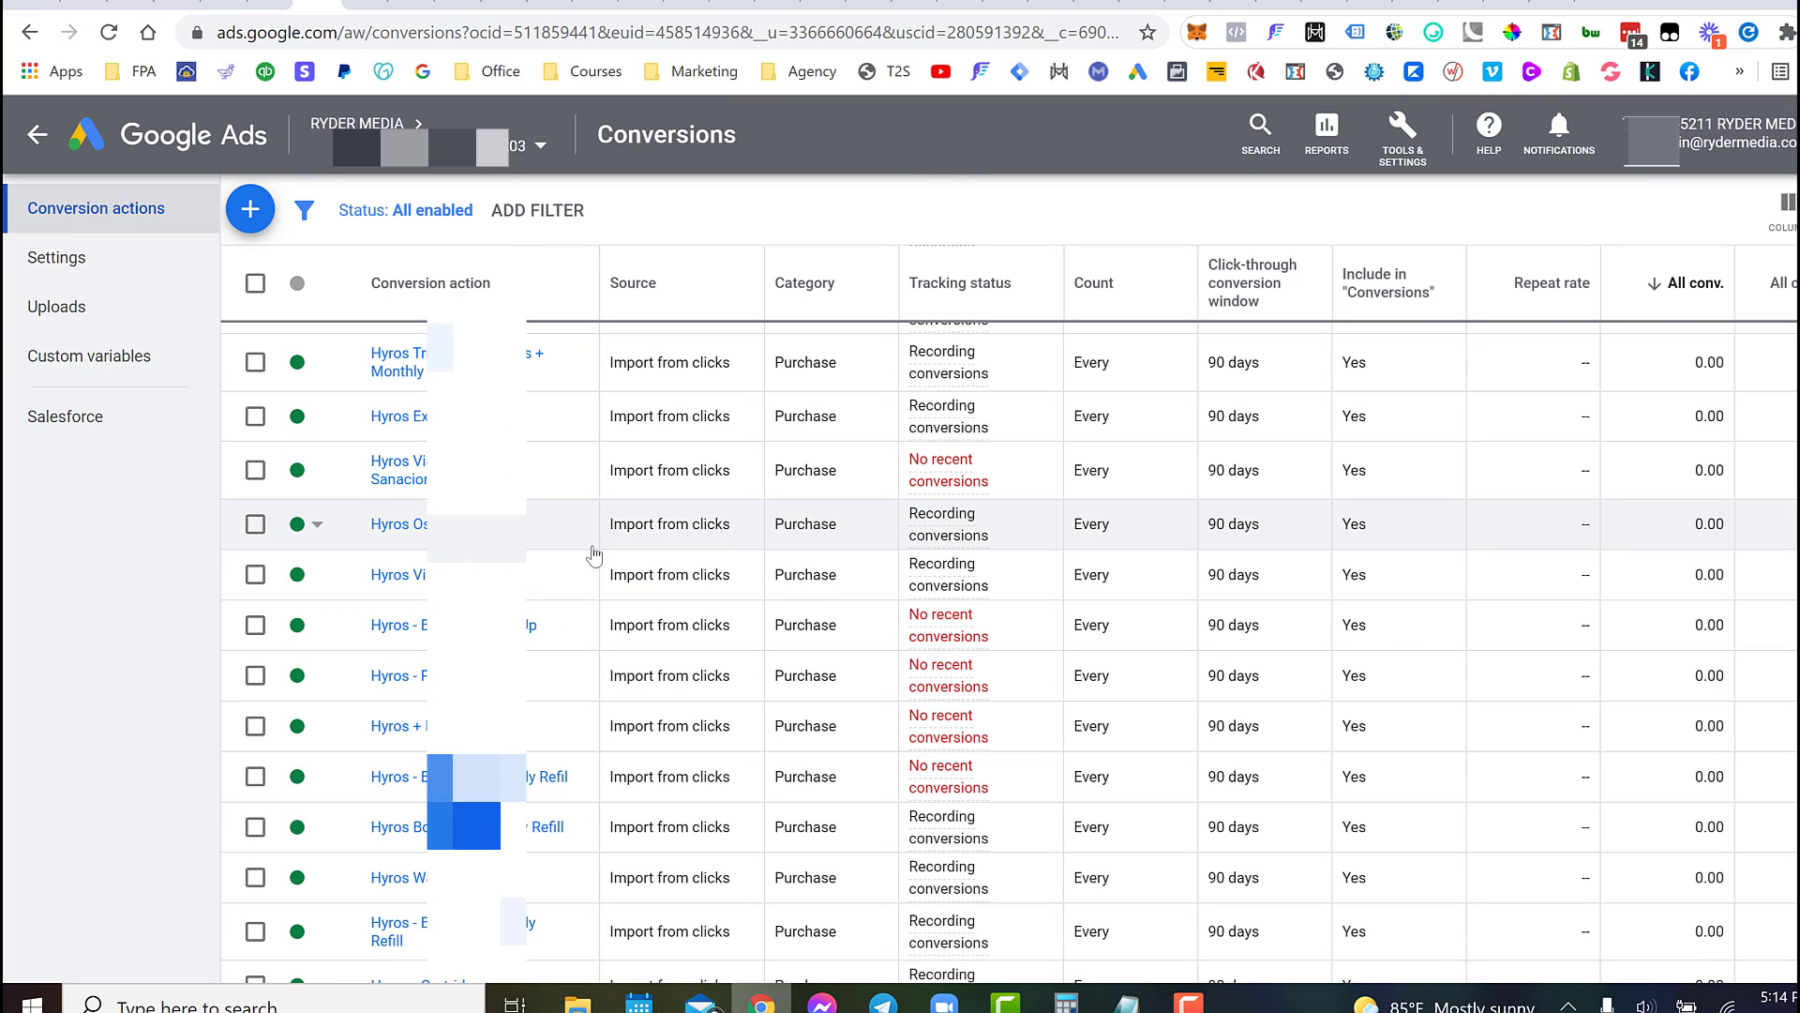
scroll(586, 473, "up", 3)
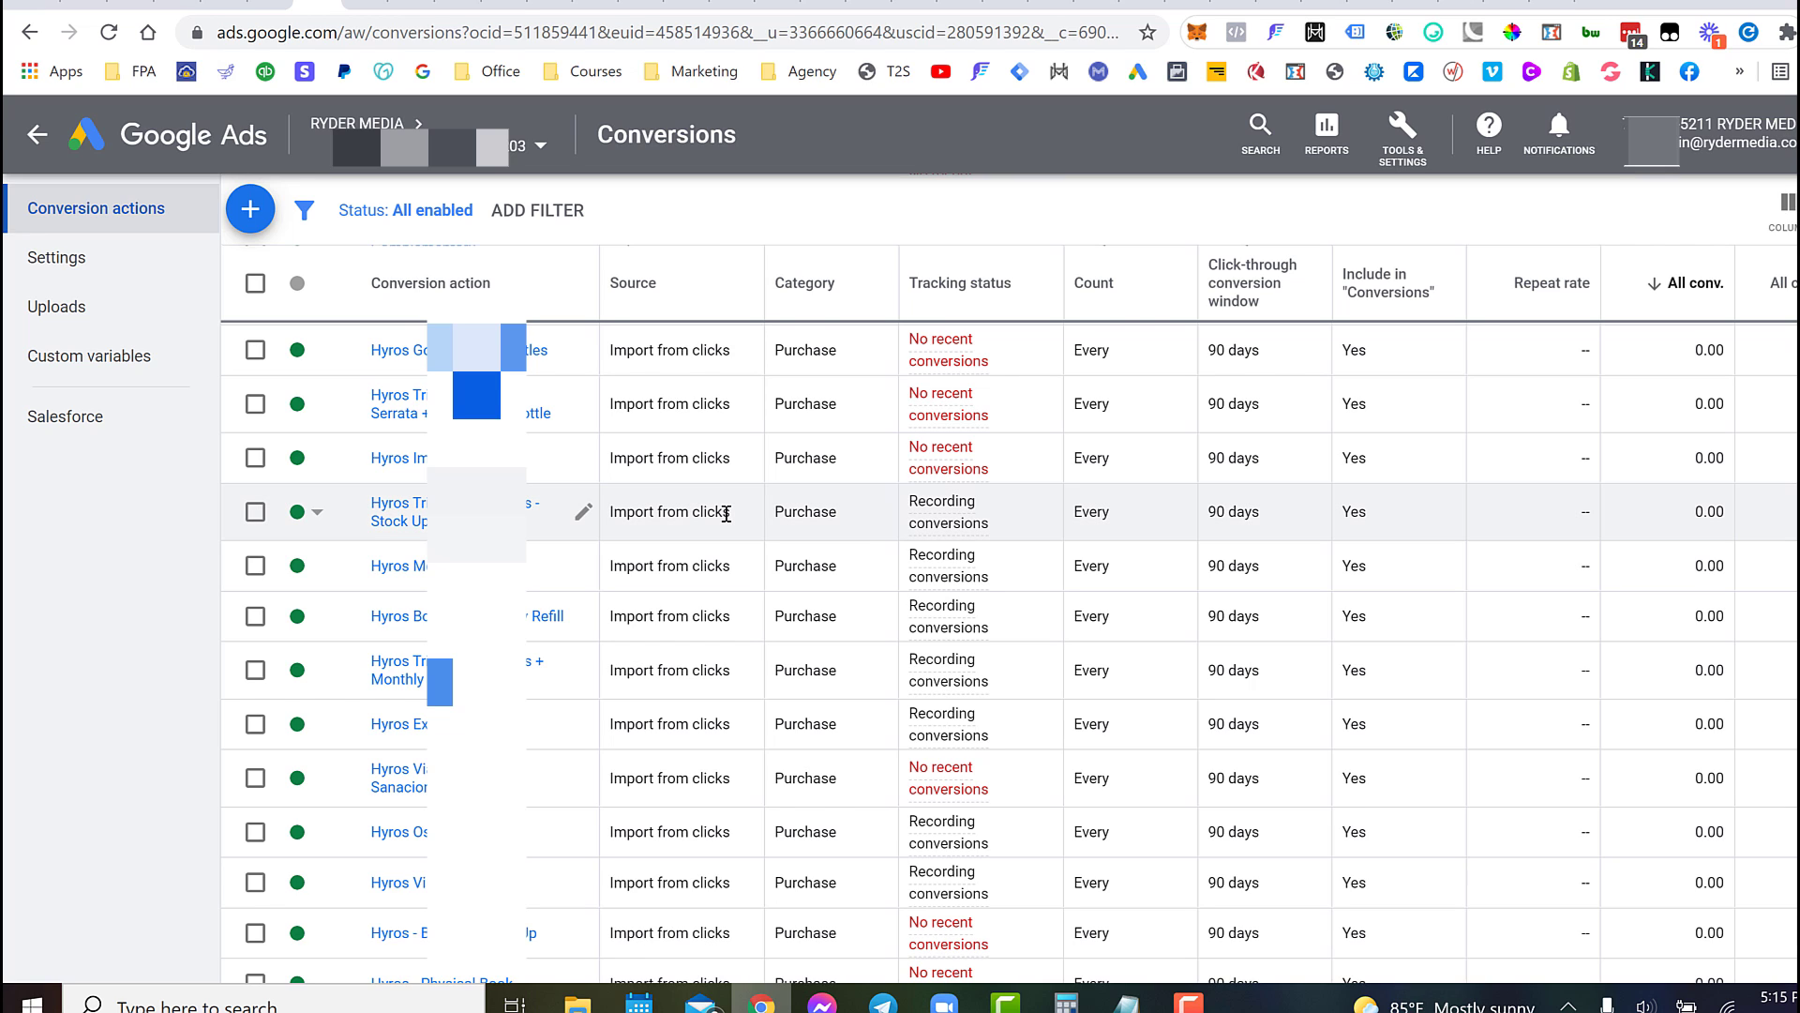
scroll(723, 513, "down", 10)
scroll(726, 522, "up", 10)
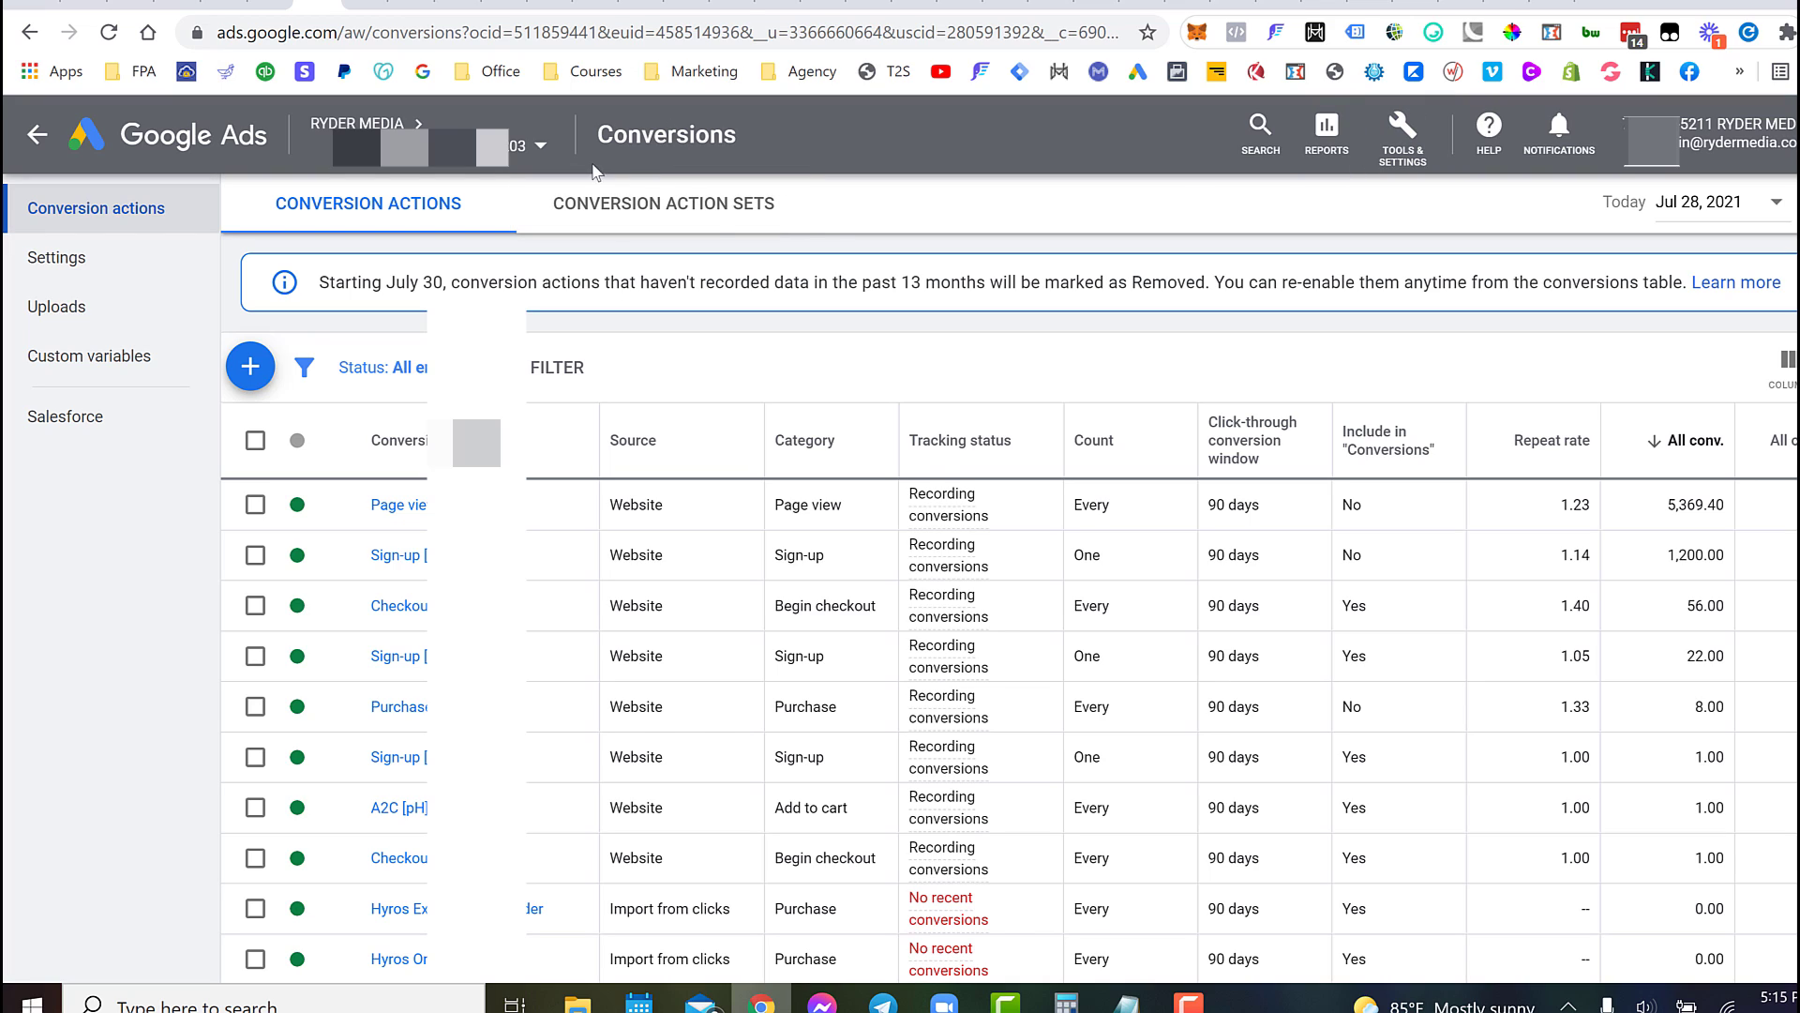
Step: Start a new conversion action set in Google Ads and name it "hyros"
left_click(717, 211)
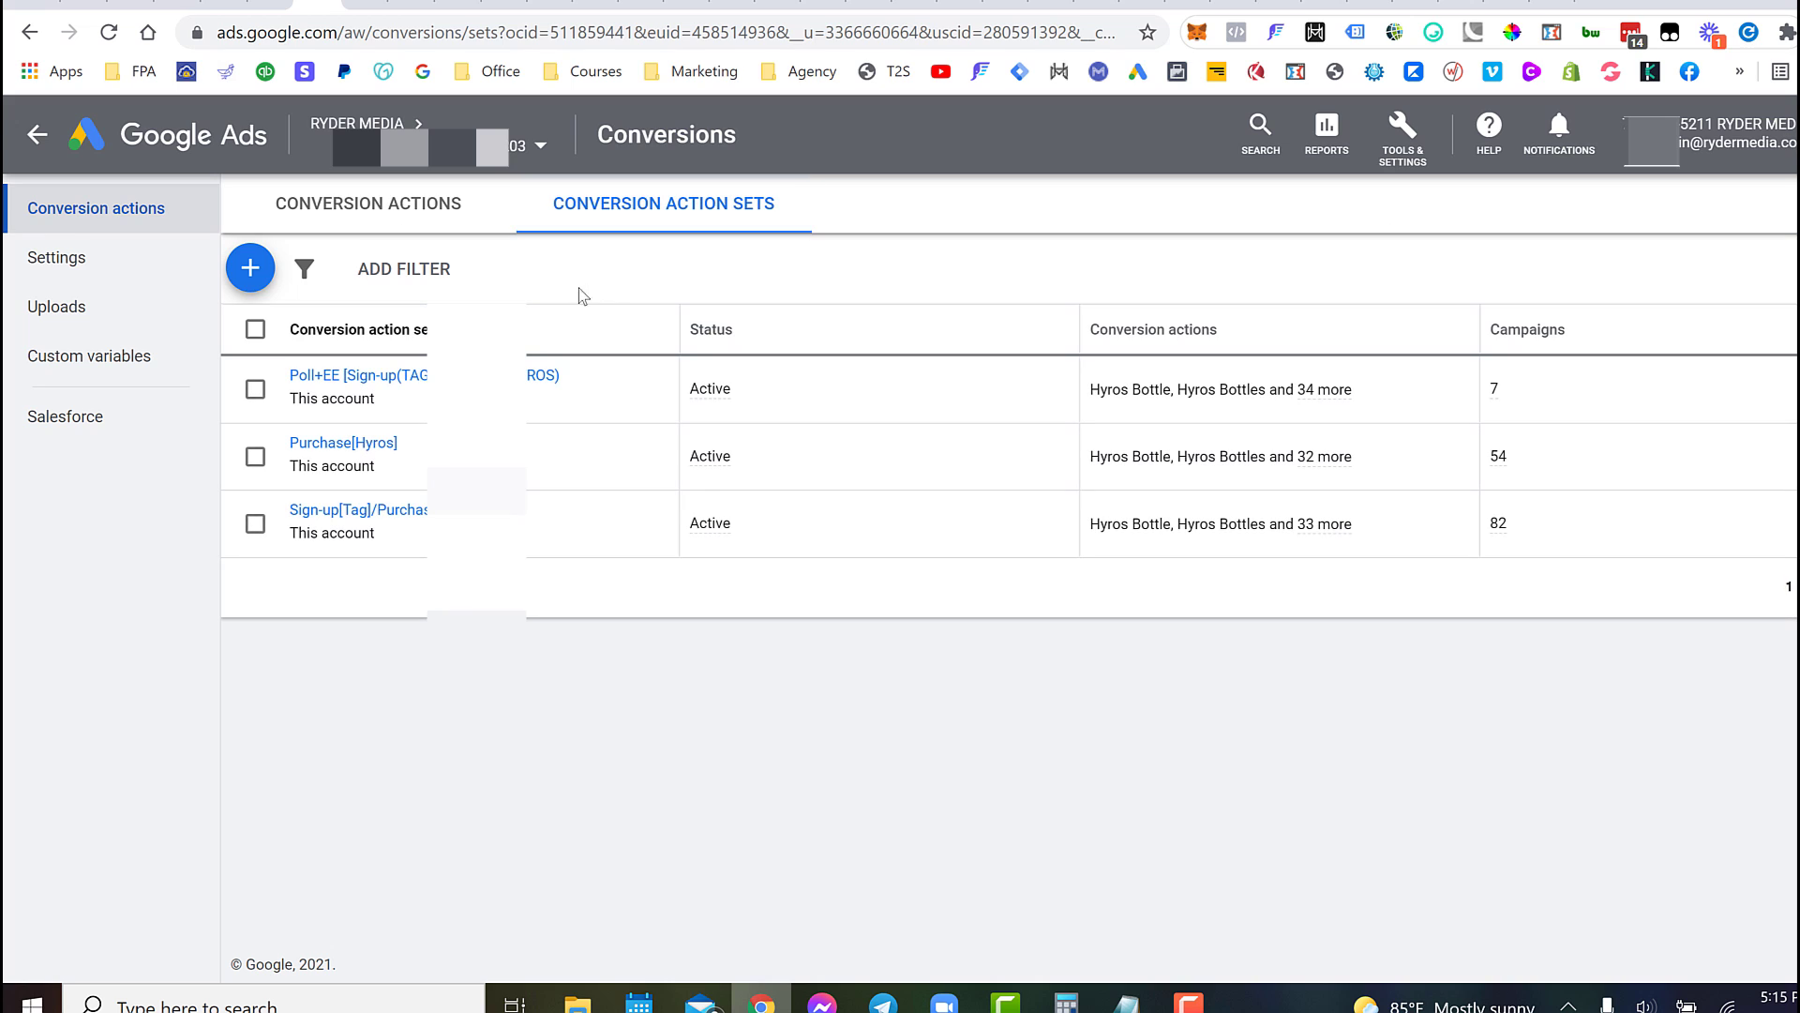
left_click(250, 271)
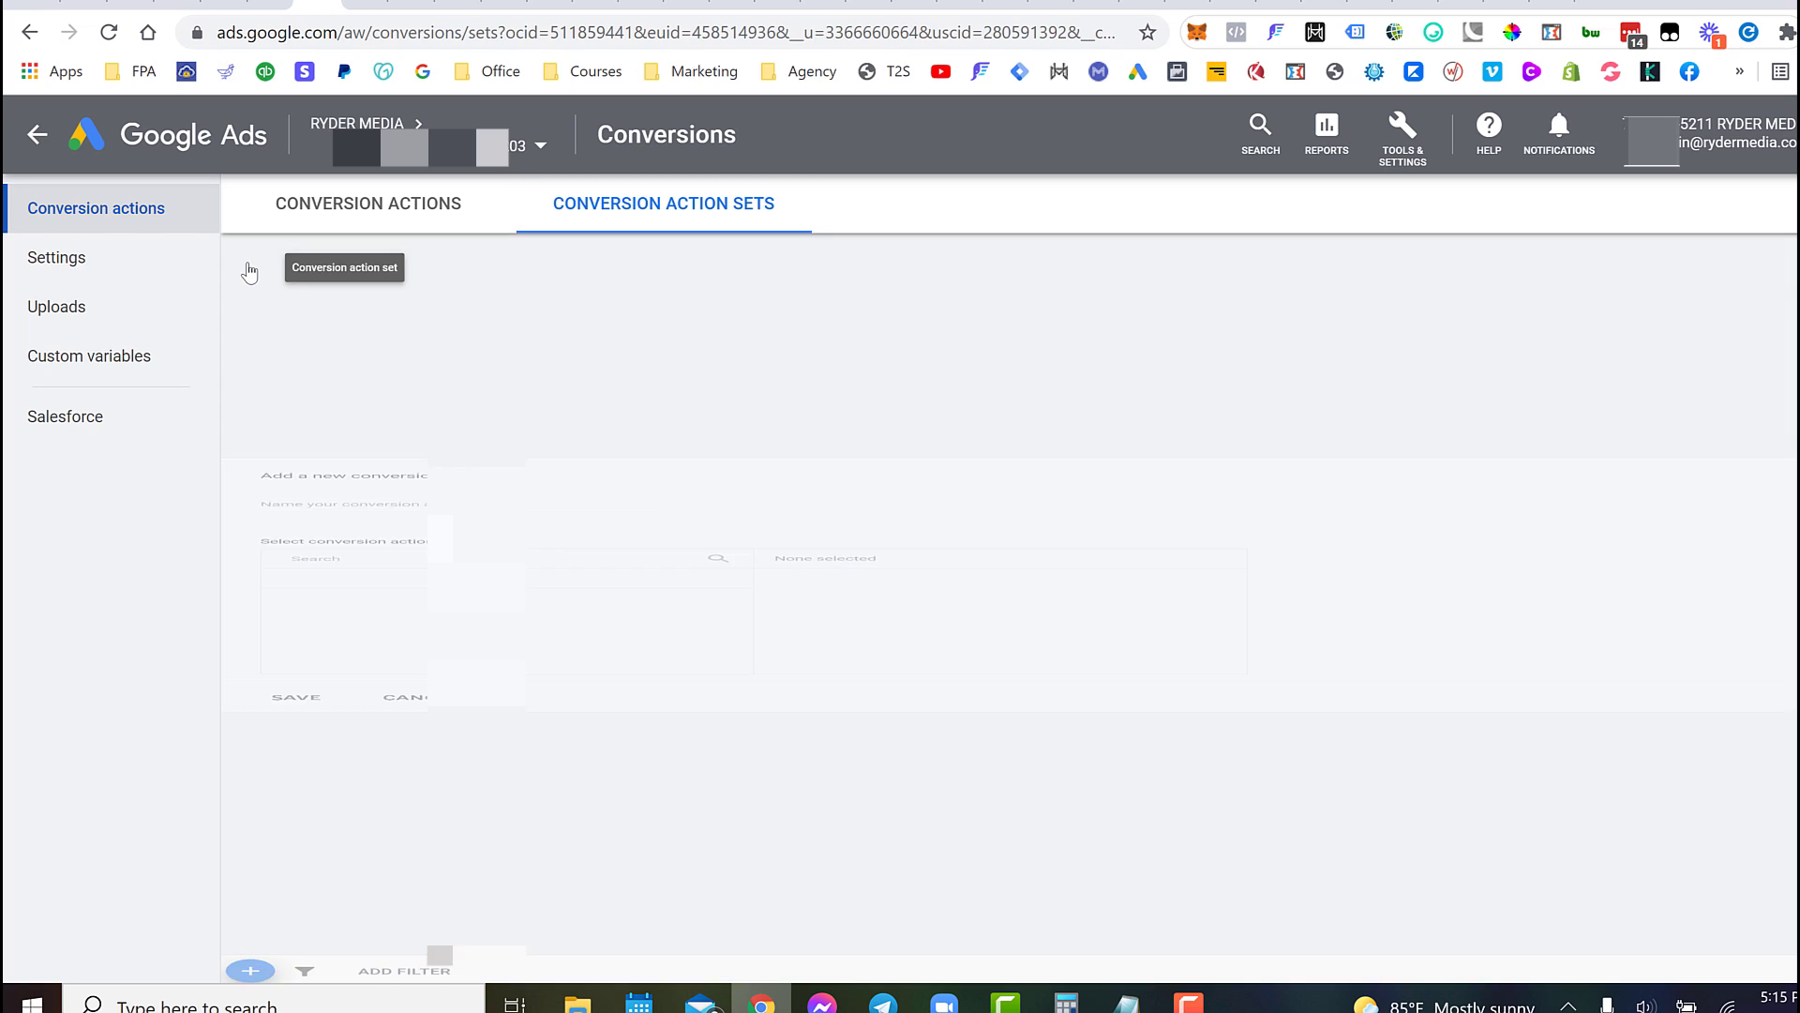
left_click(334, 361)
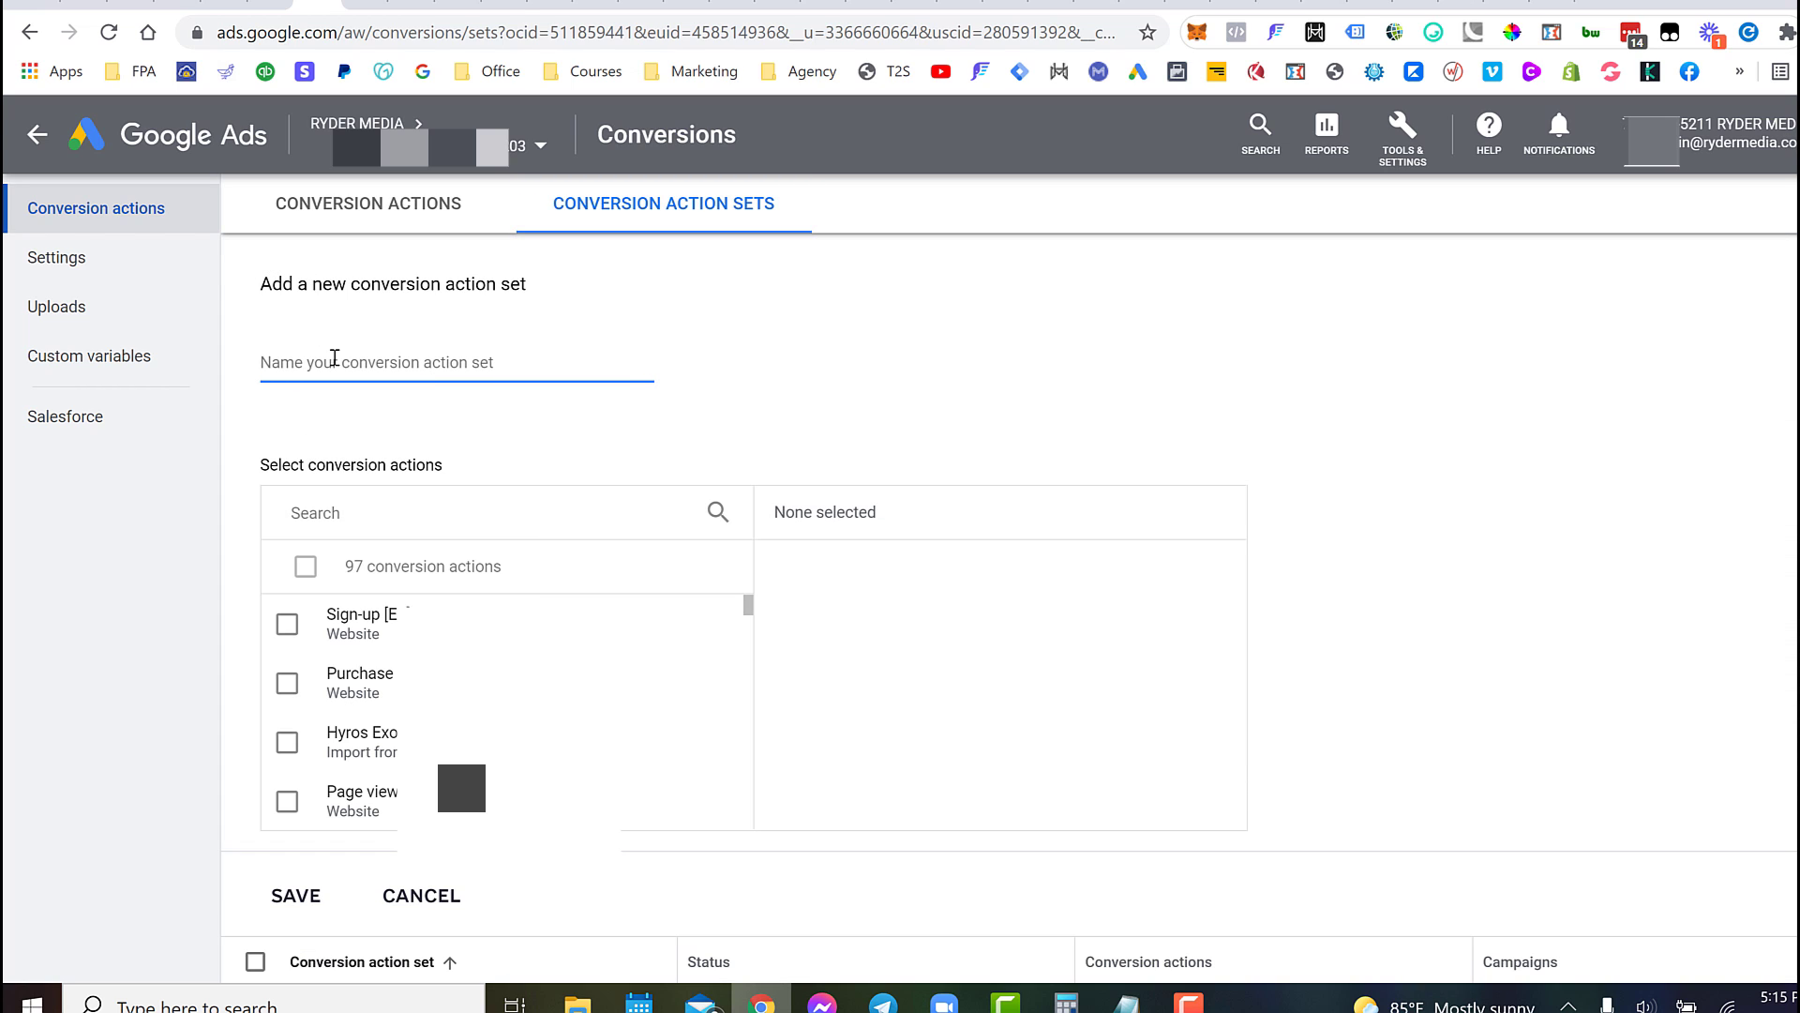
type("hyros")
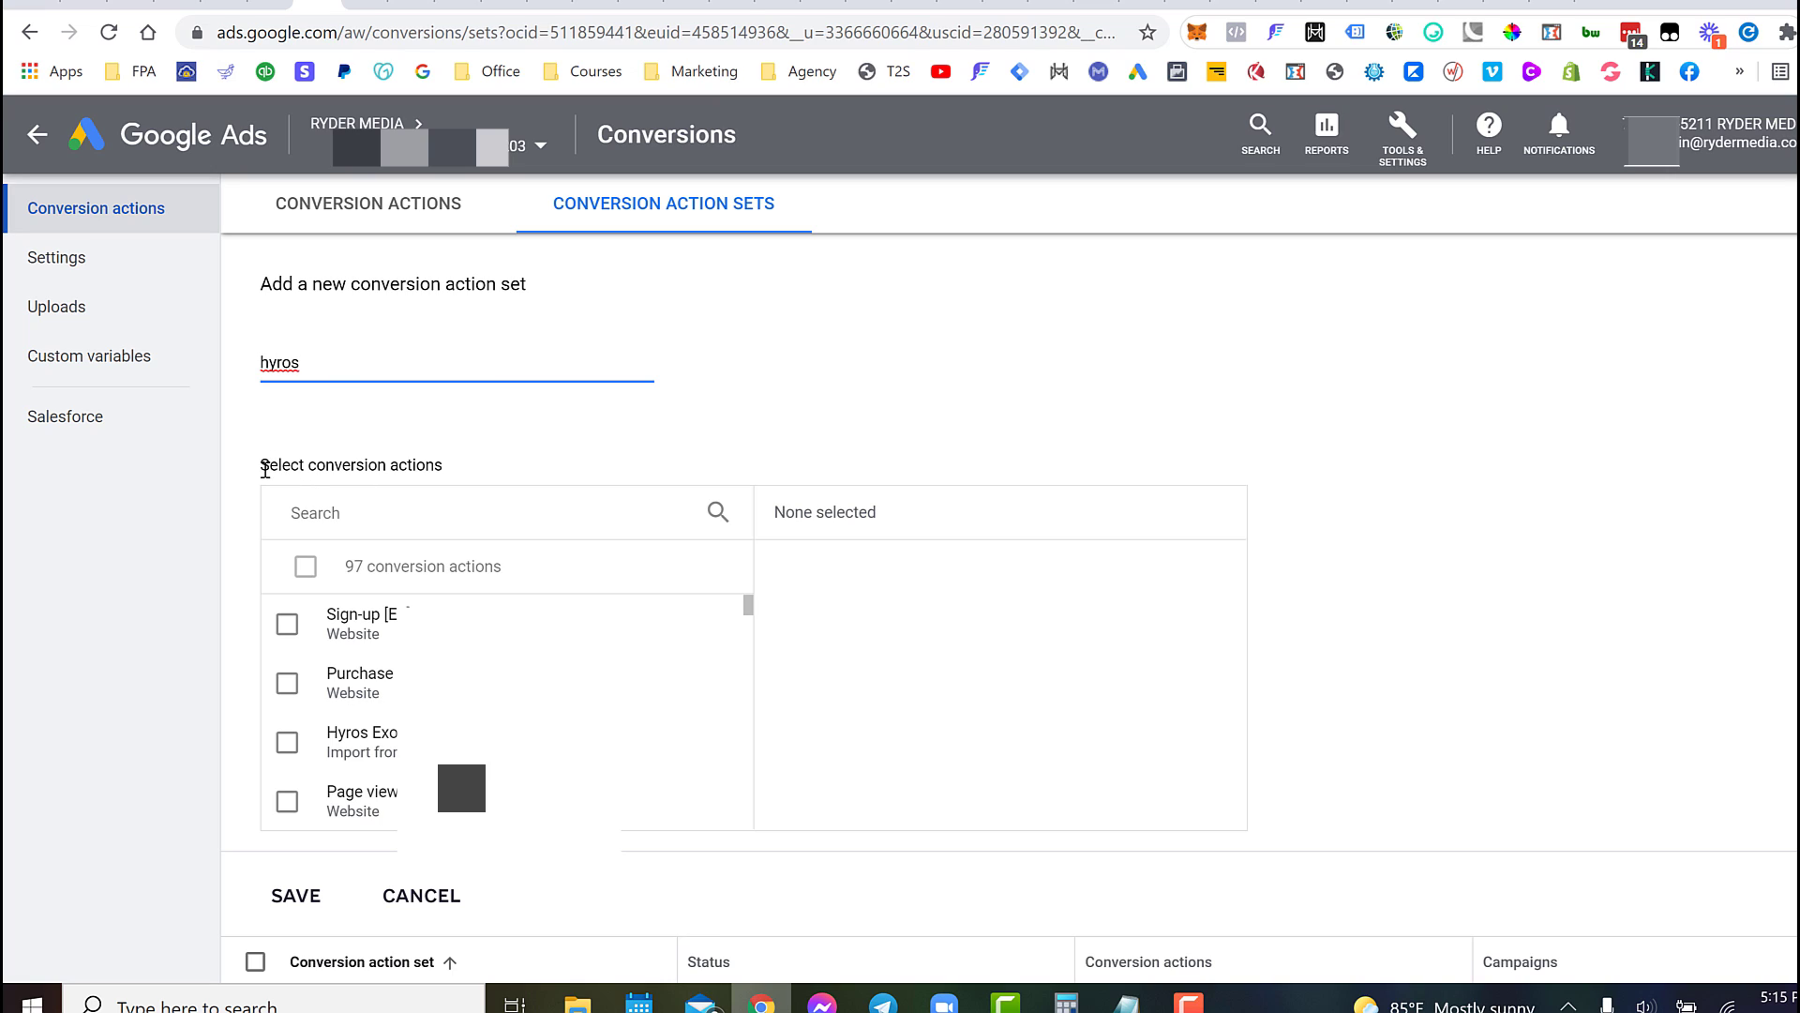
left_click_drag(265, 469, 443, 465)
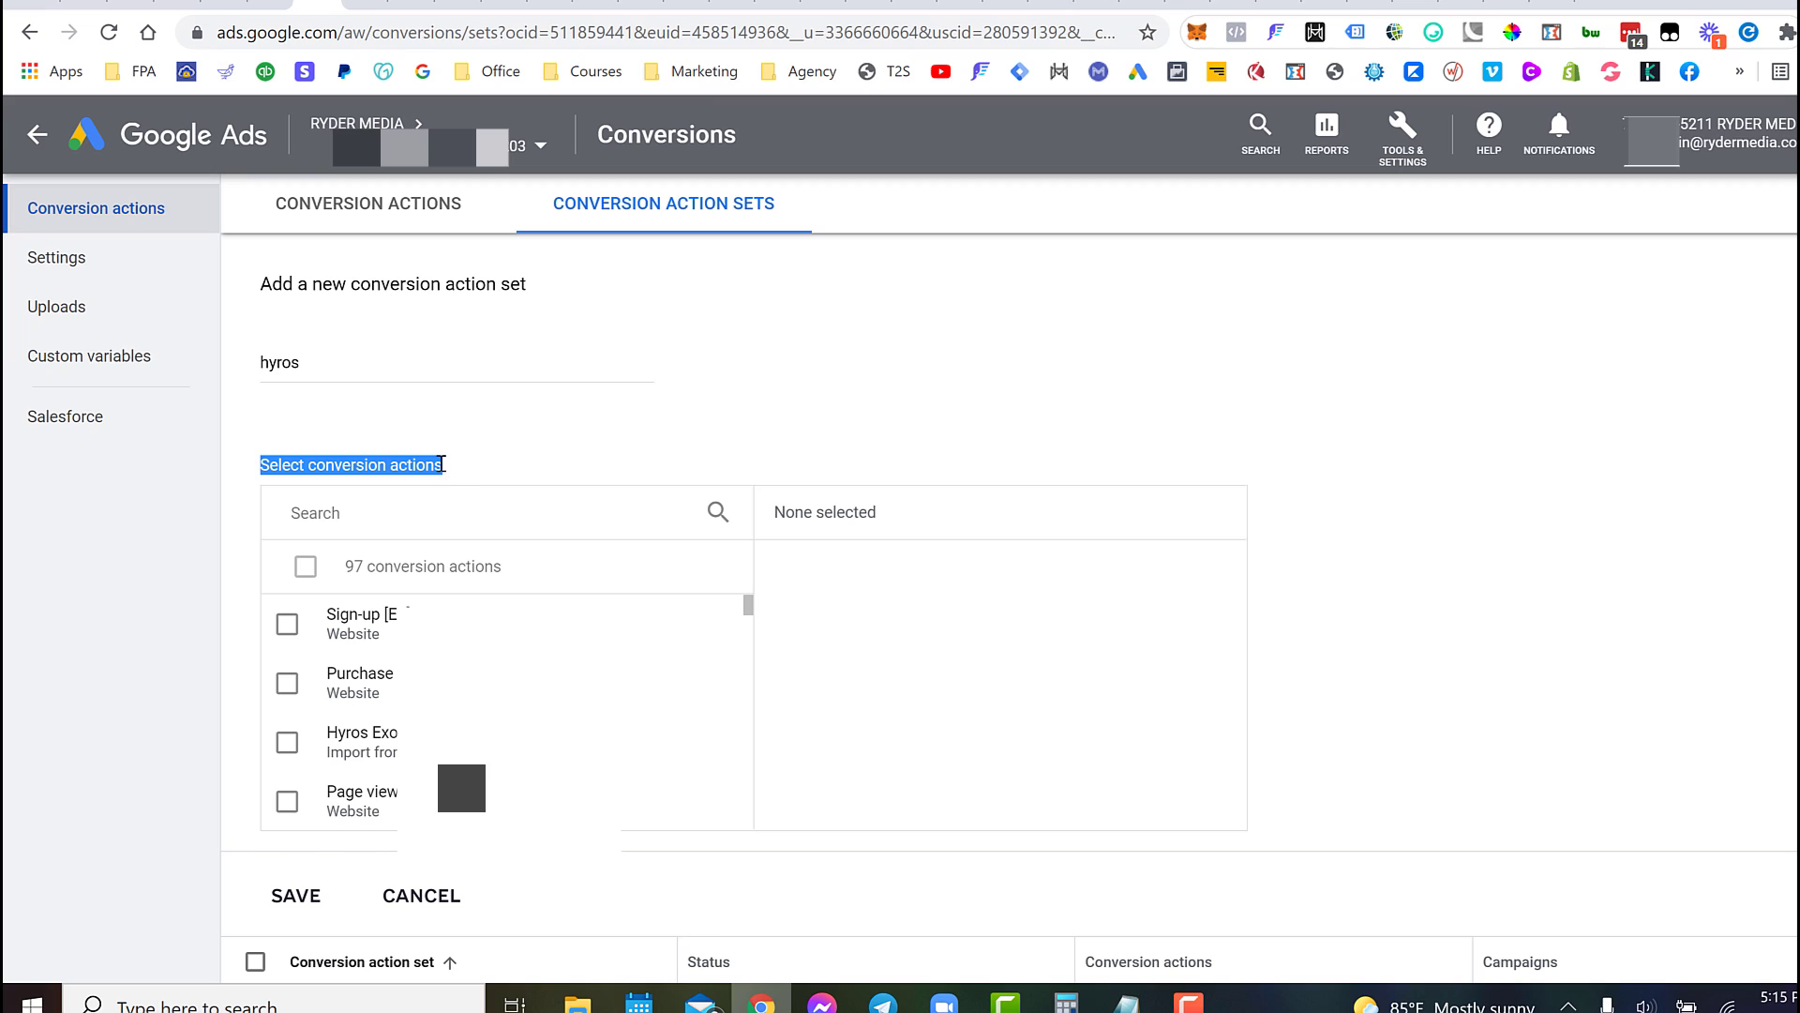
left_click(431, 465)
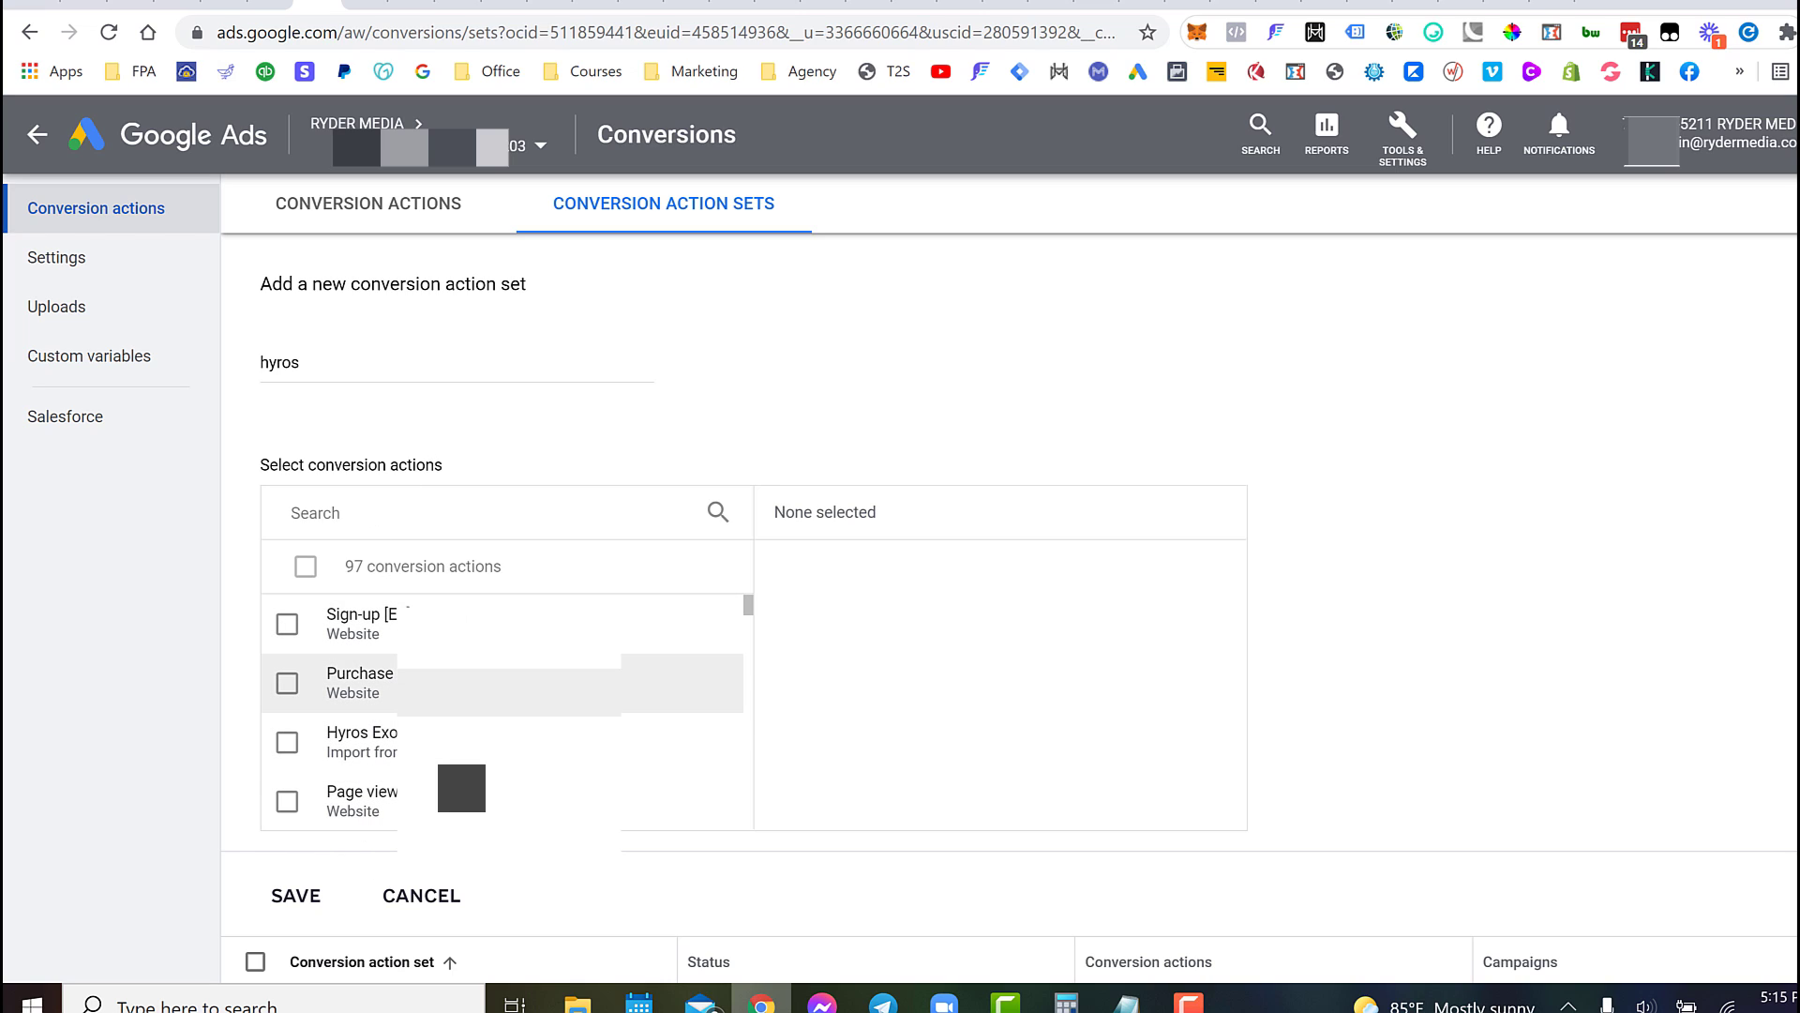
Step: Filter the conversion actions by "hyros", add all matching ones to the new set and save it
left_click(365, 523)
type("hyr")
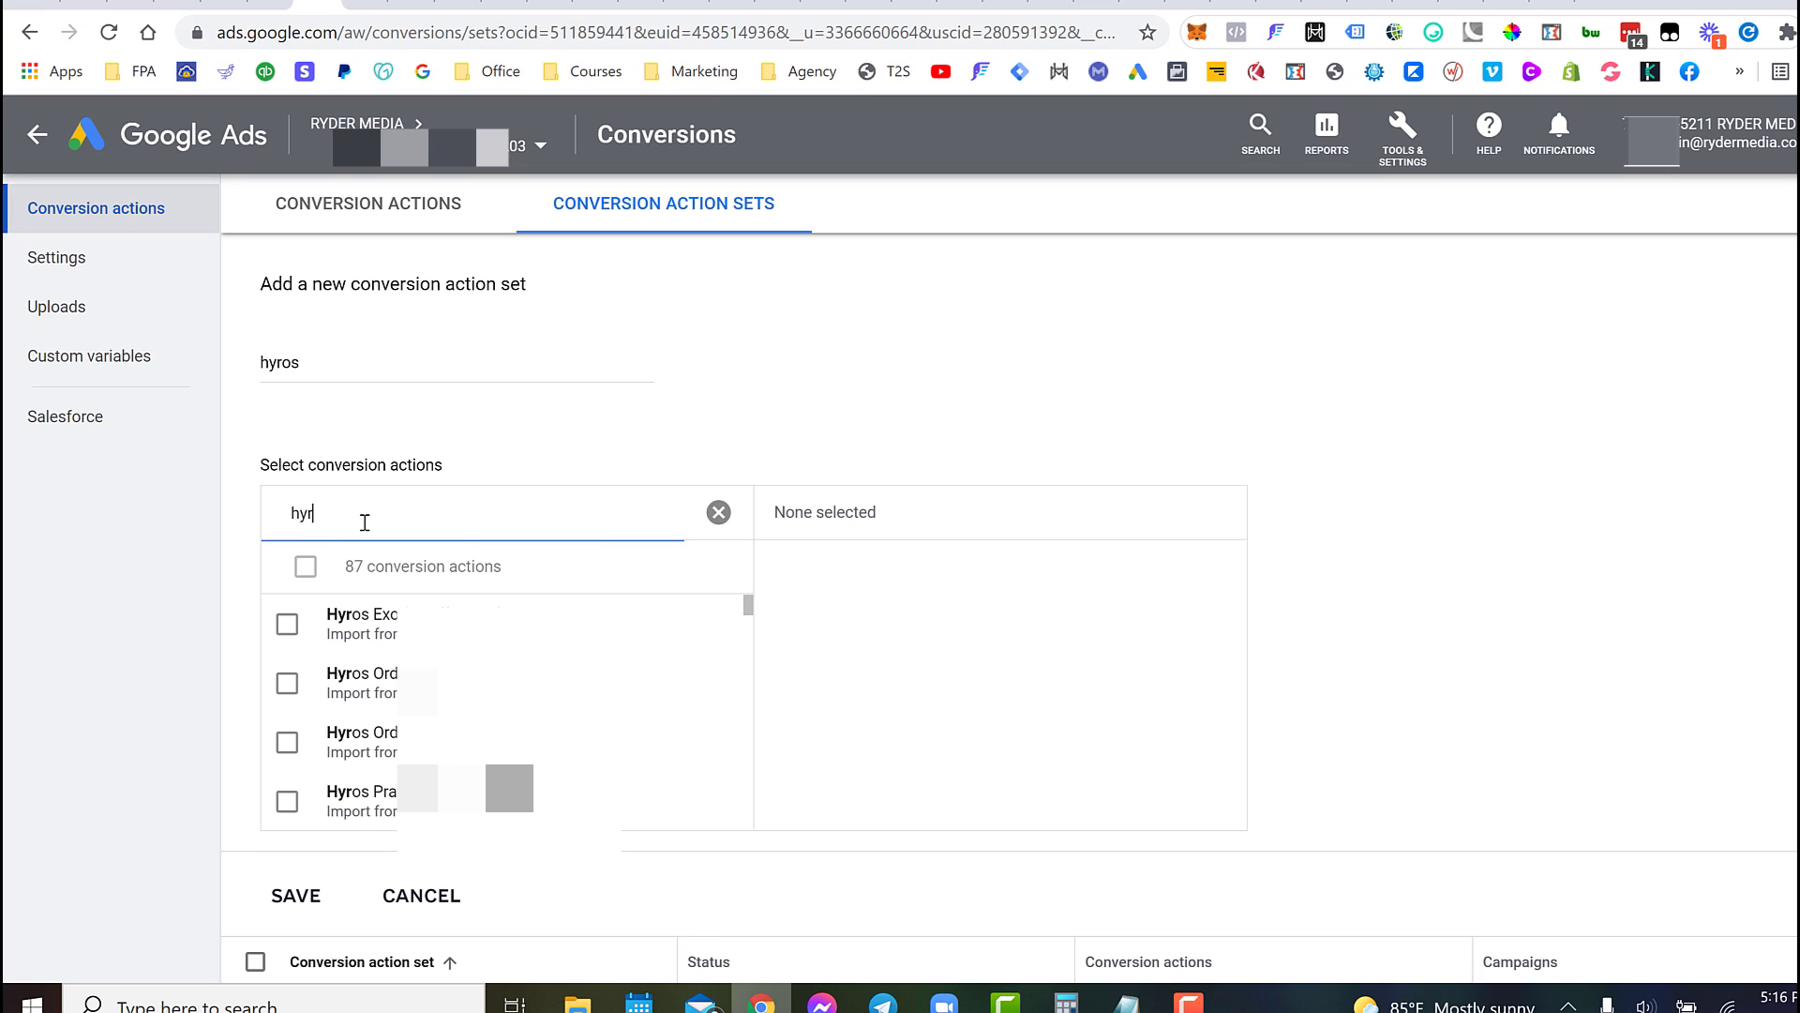
type("os")
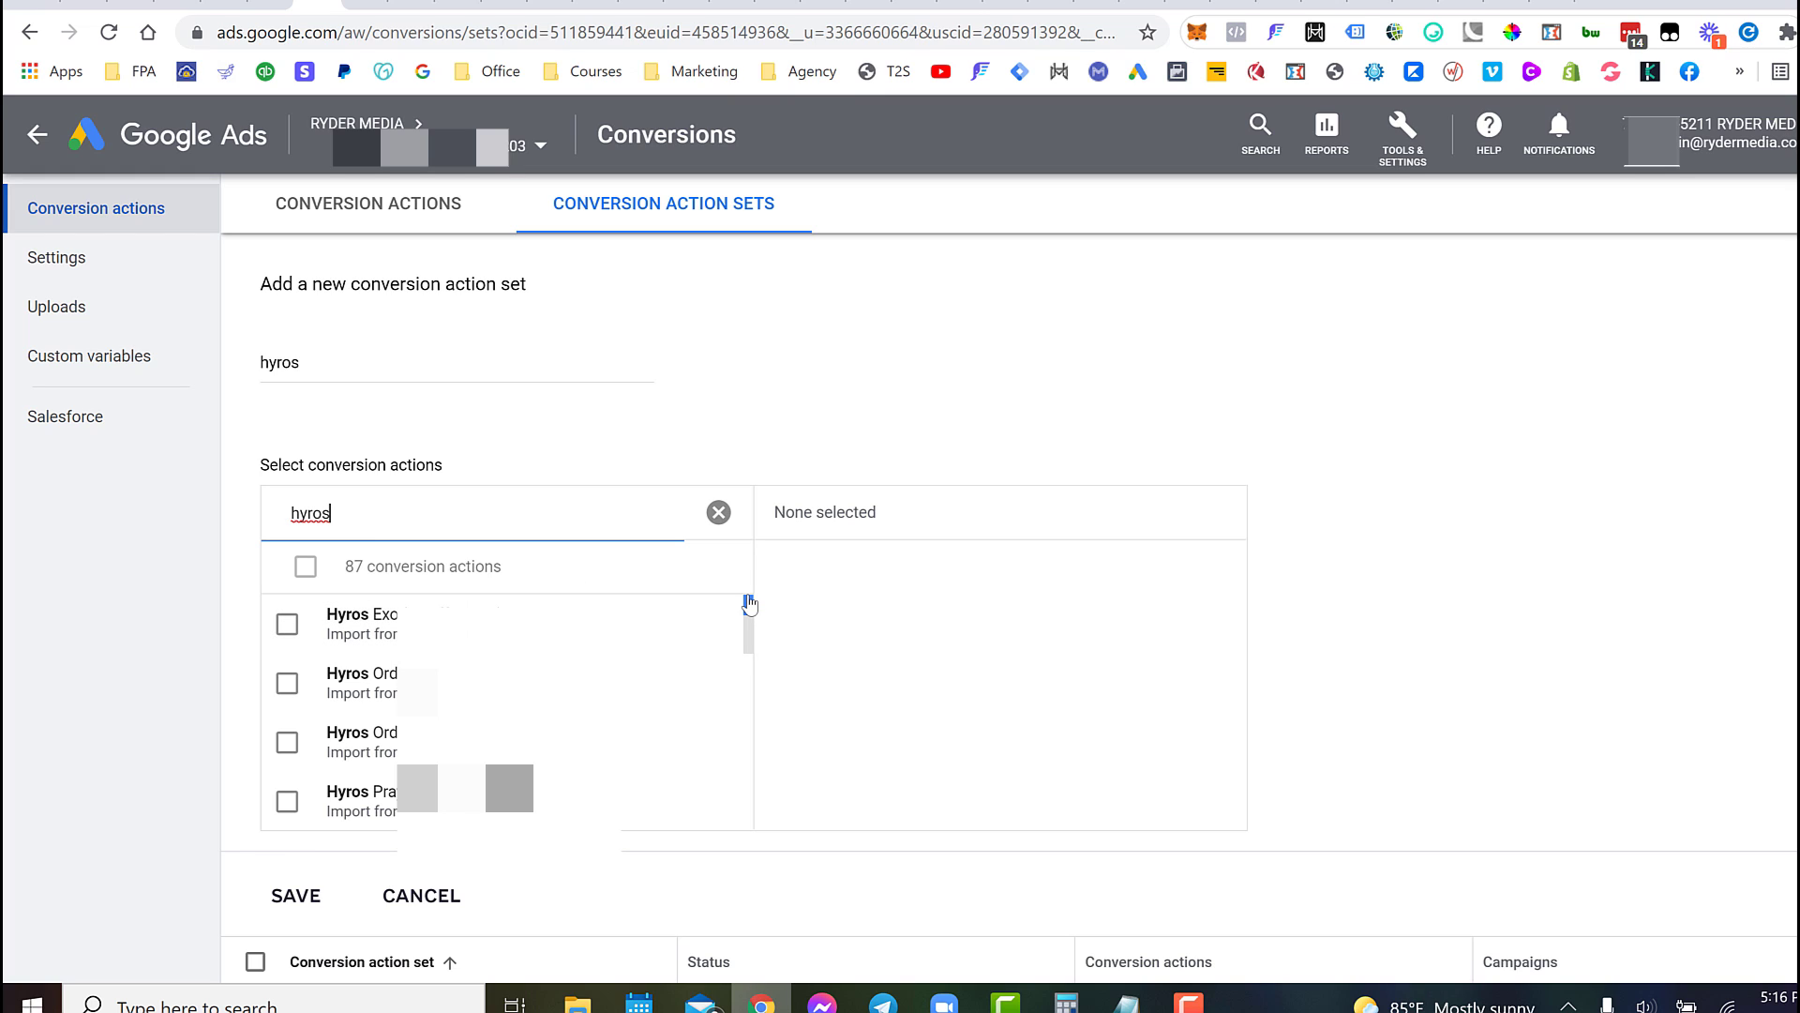
mouse_move(748, 606)
left_mouse_down()
mouse_move(751, 763)
mouse_move(745, 591)
left_mouse_up()
left_click(304, 567)
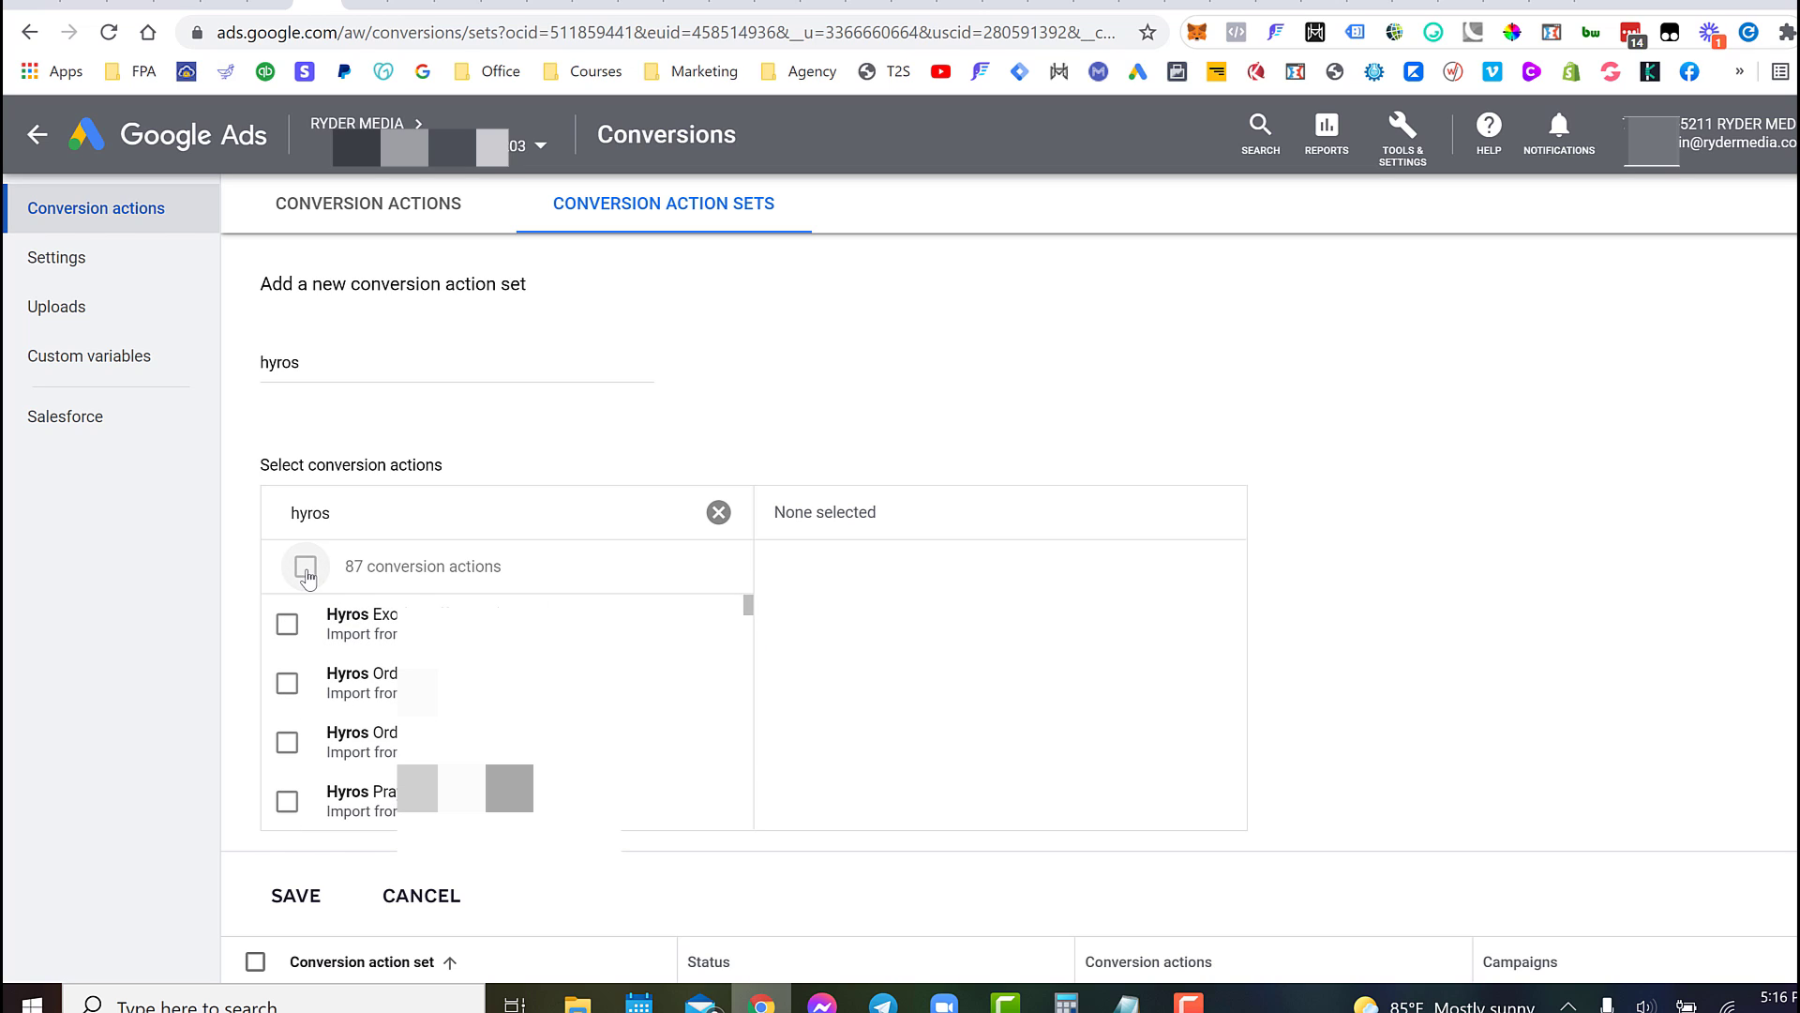
scroll(938, 469, "down", 3)
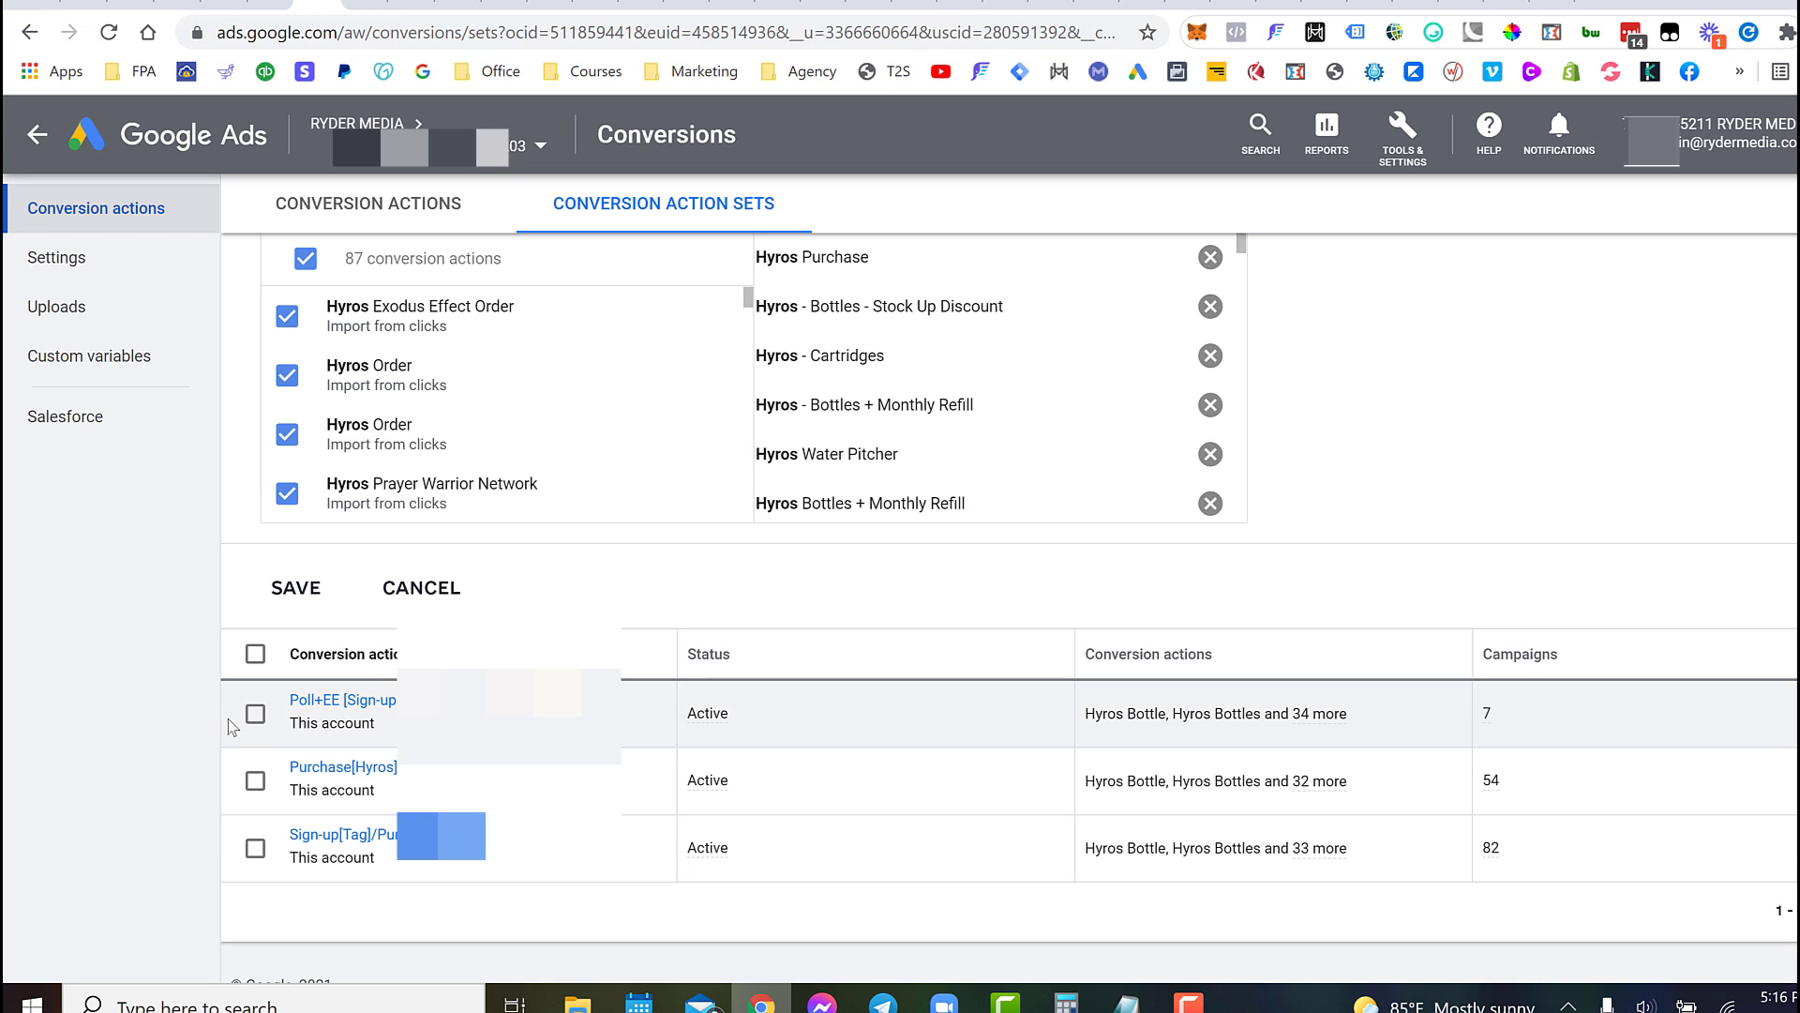
left_click(294, 586)
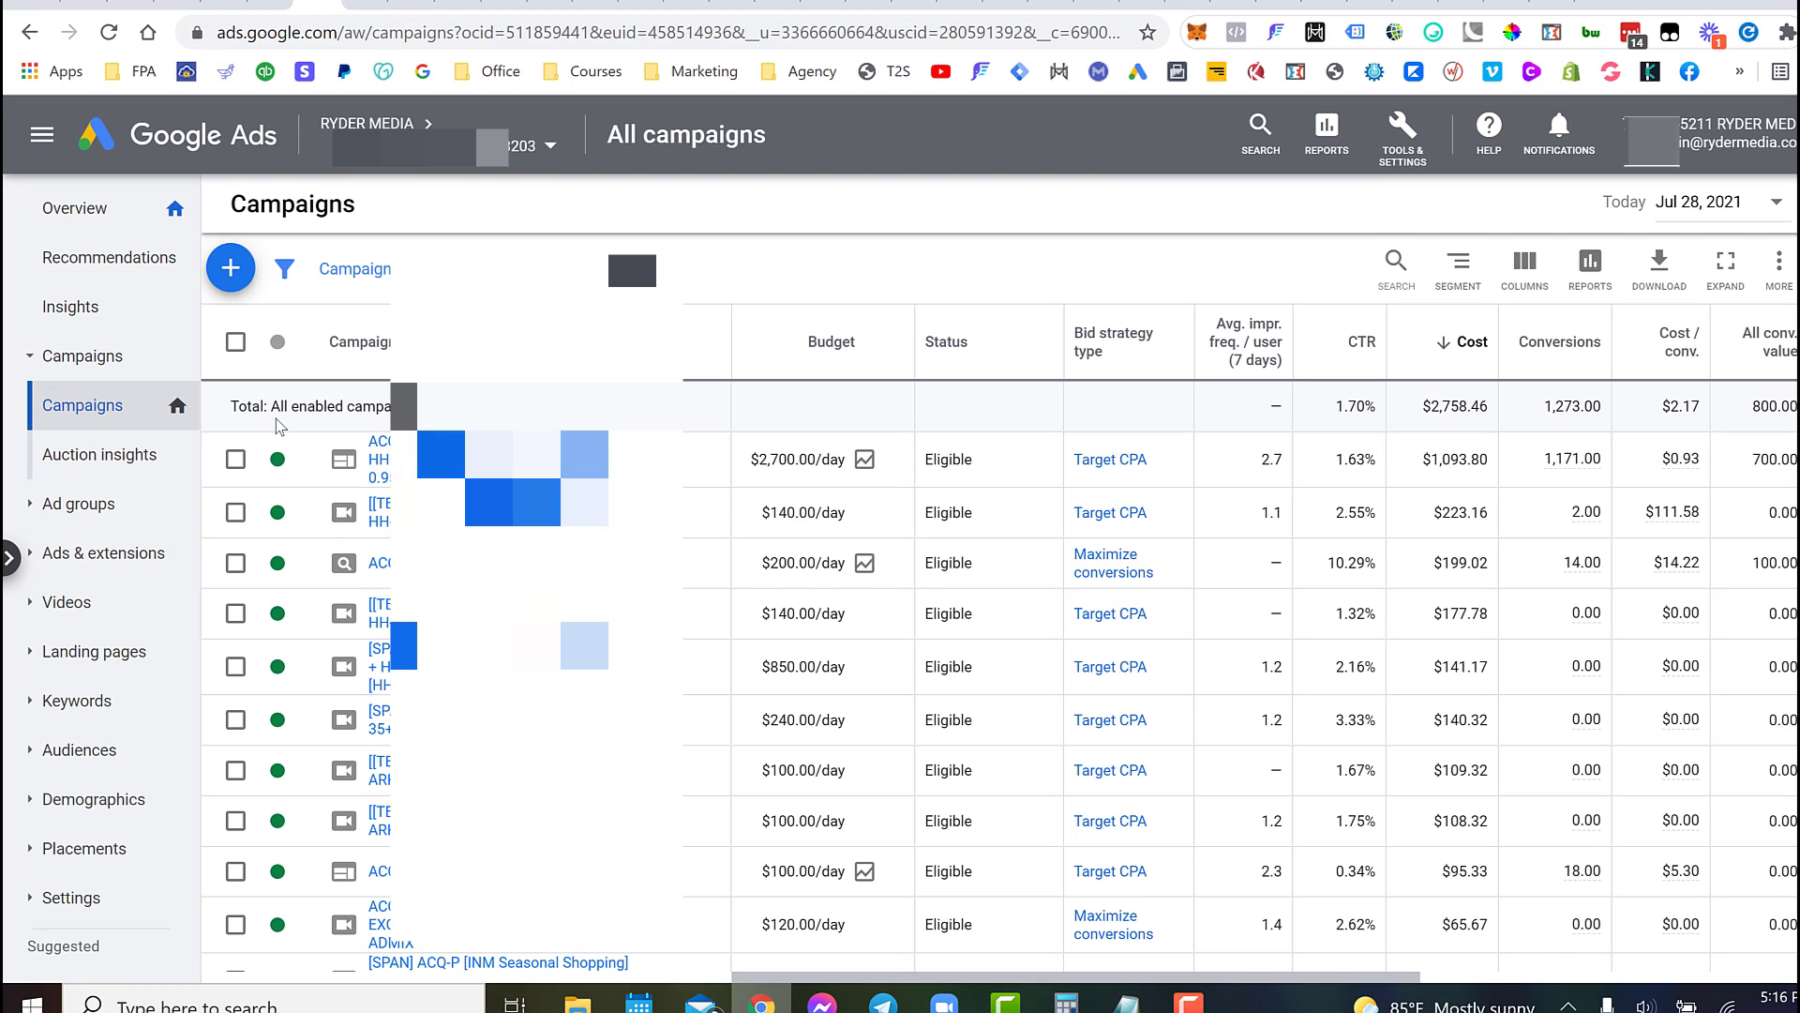
Step: Select all campaigns in the list and open the bulk change of their conversions setting
left_click(235, 343)
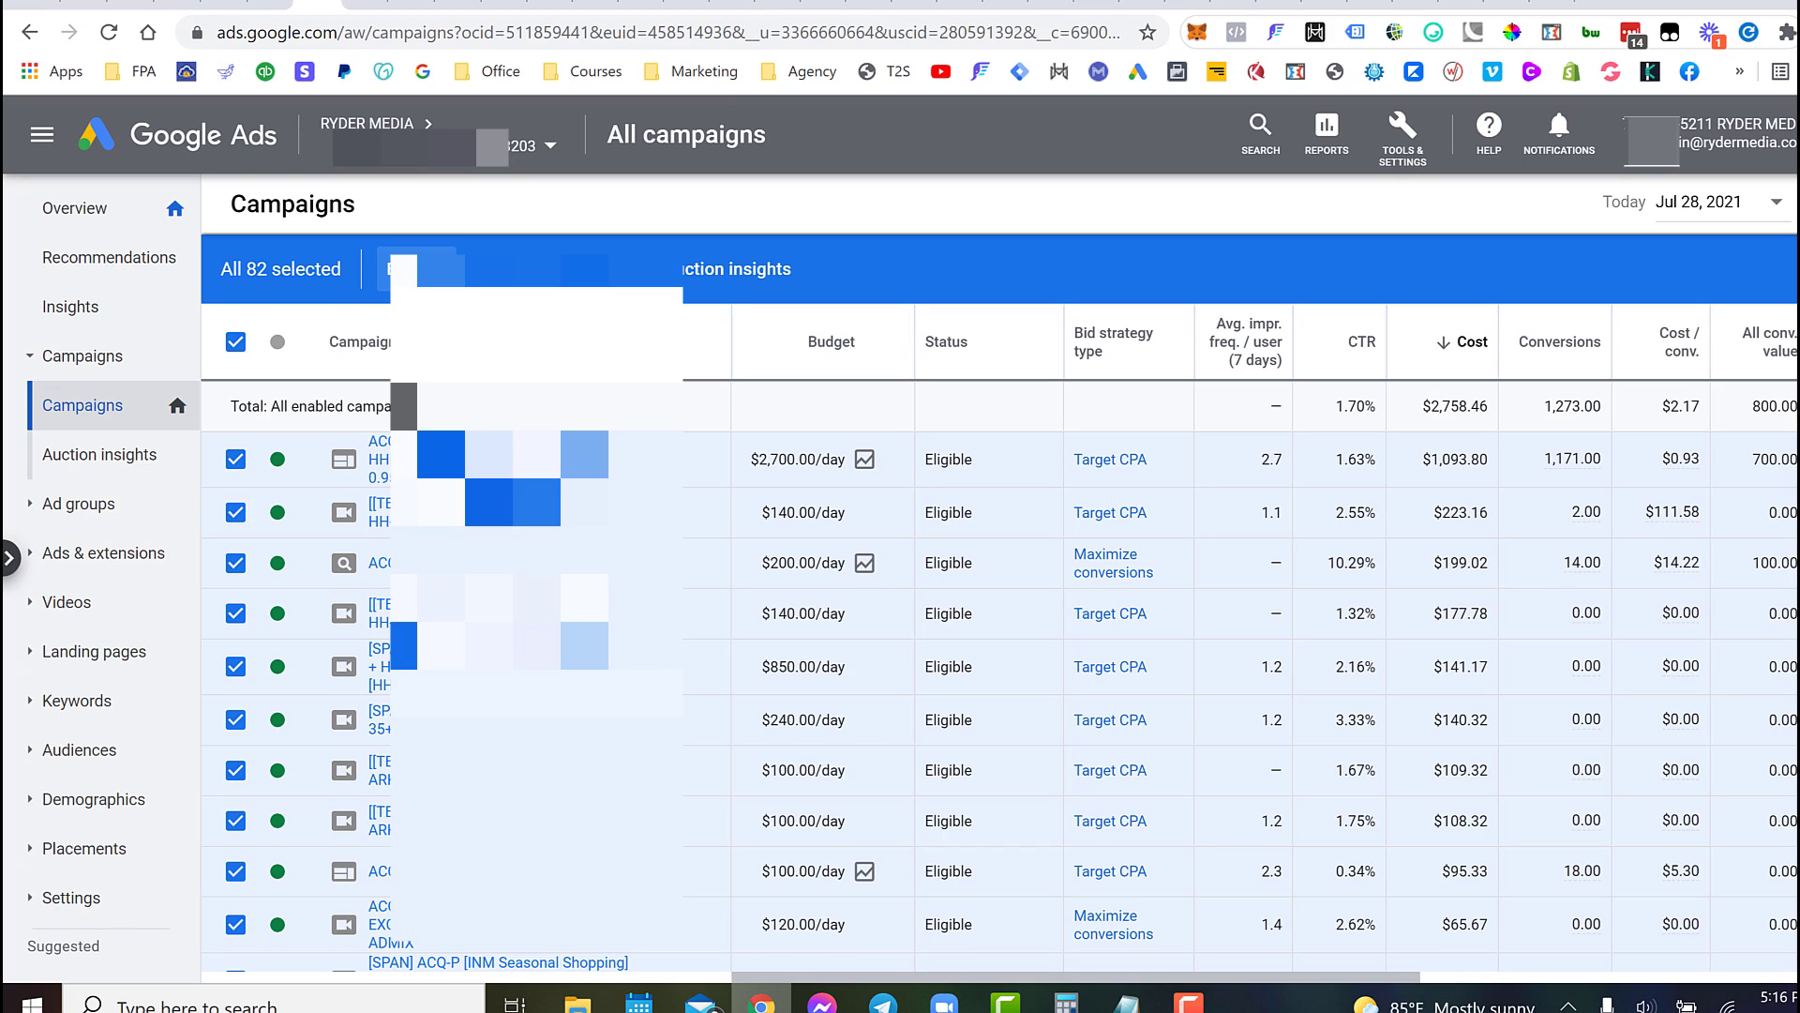
right_click(282, 296)
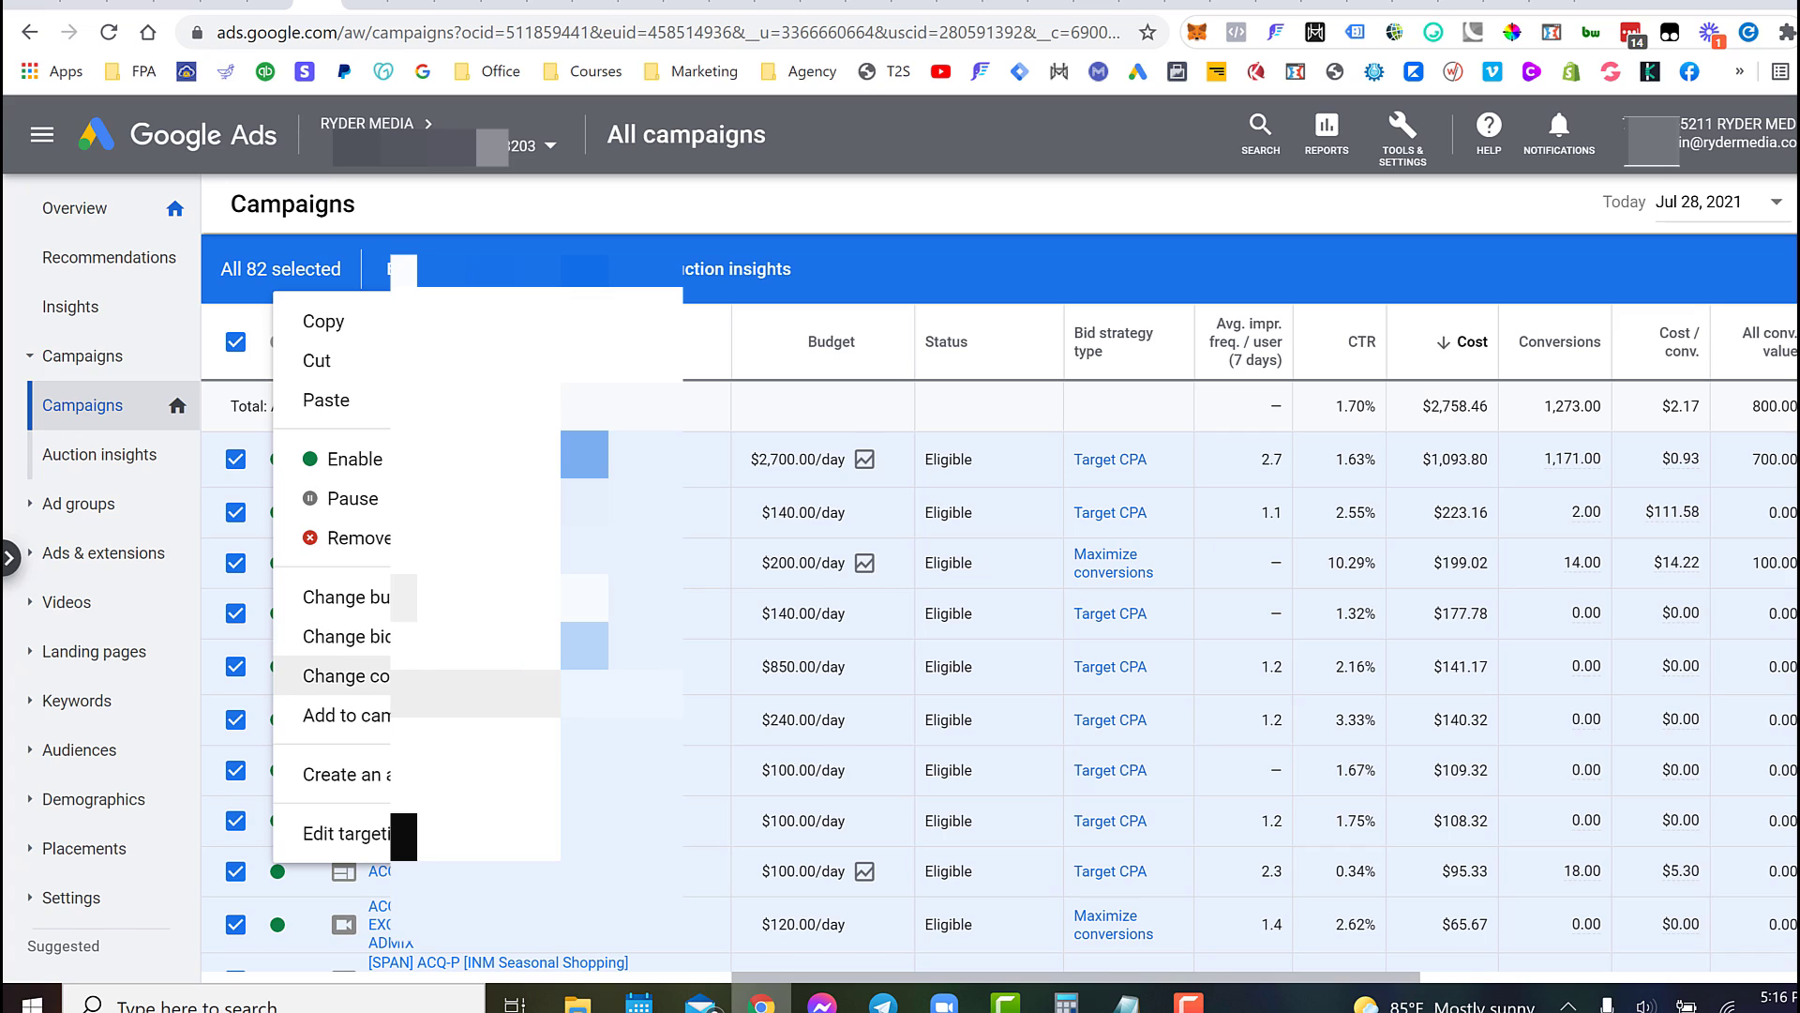
left_click(345, 675)
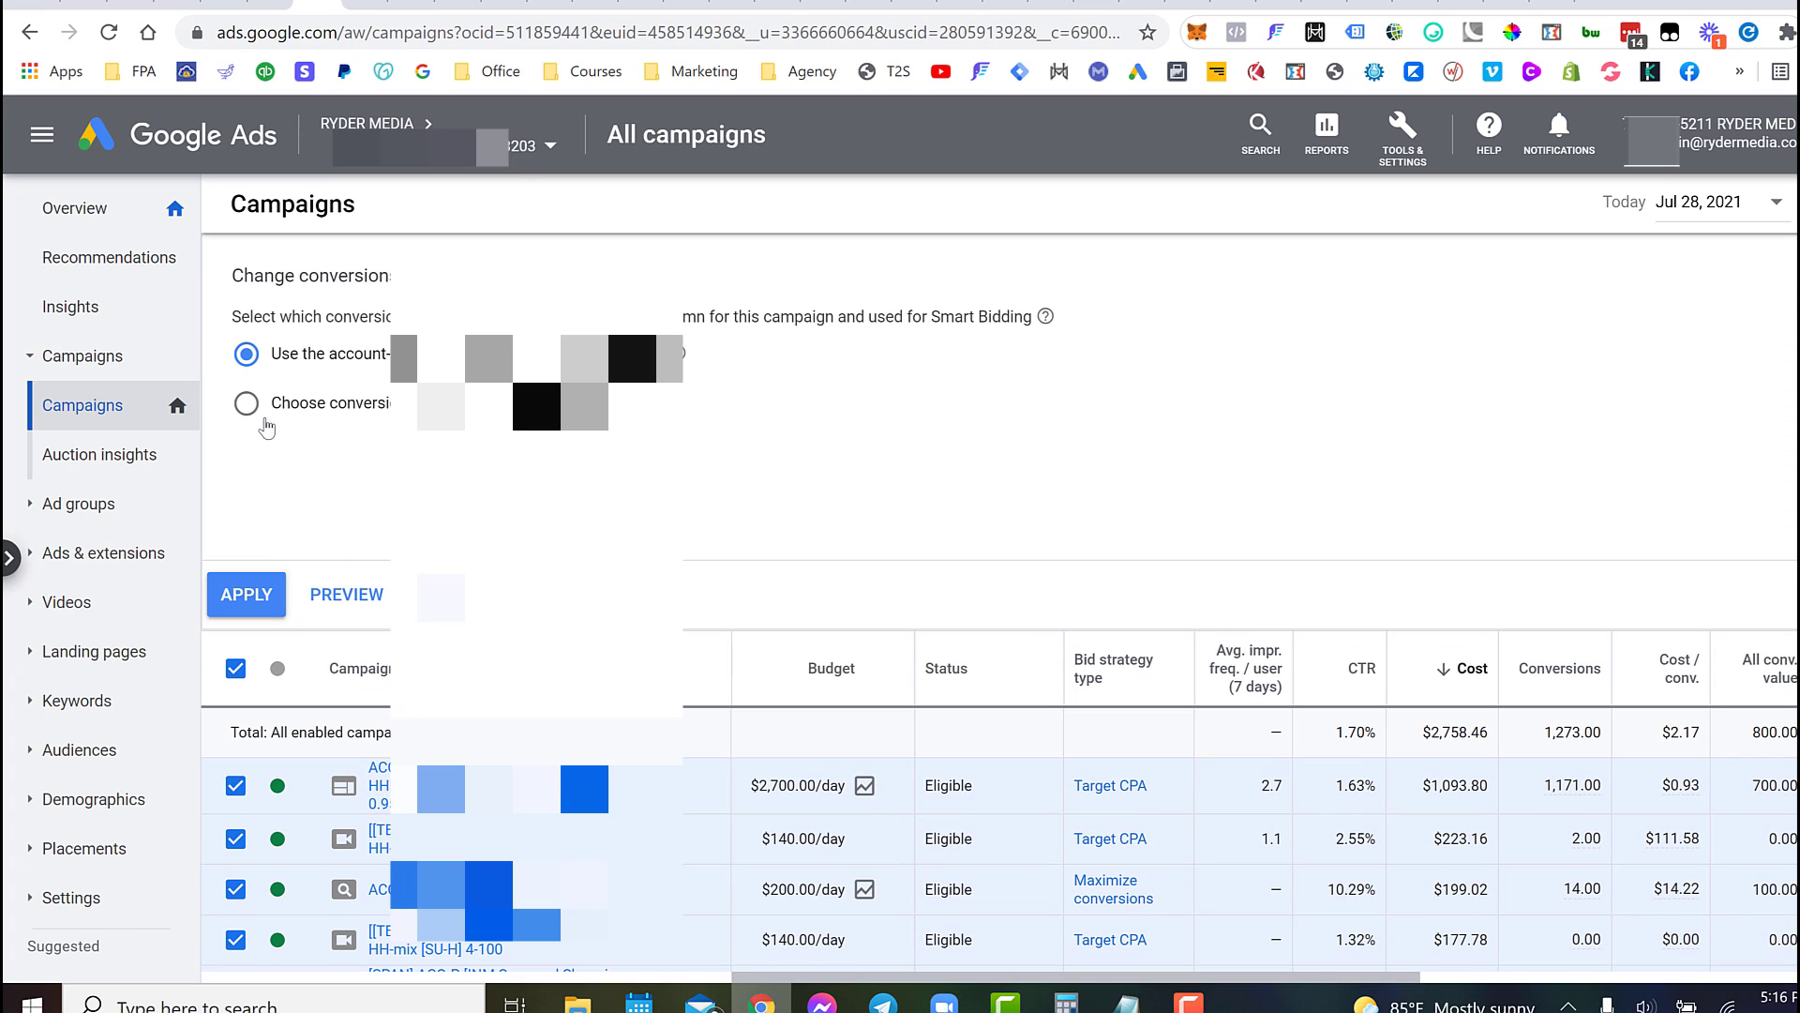
Step: Choose campaign-specific conversion actions instead of the account-level setting and select the "hyros" conversion action set
left_click(383, 412)
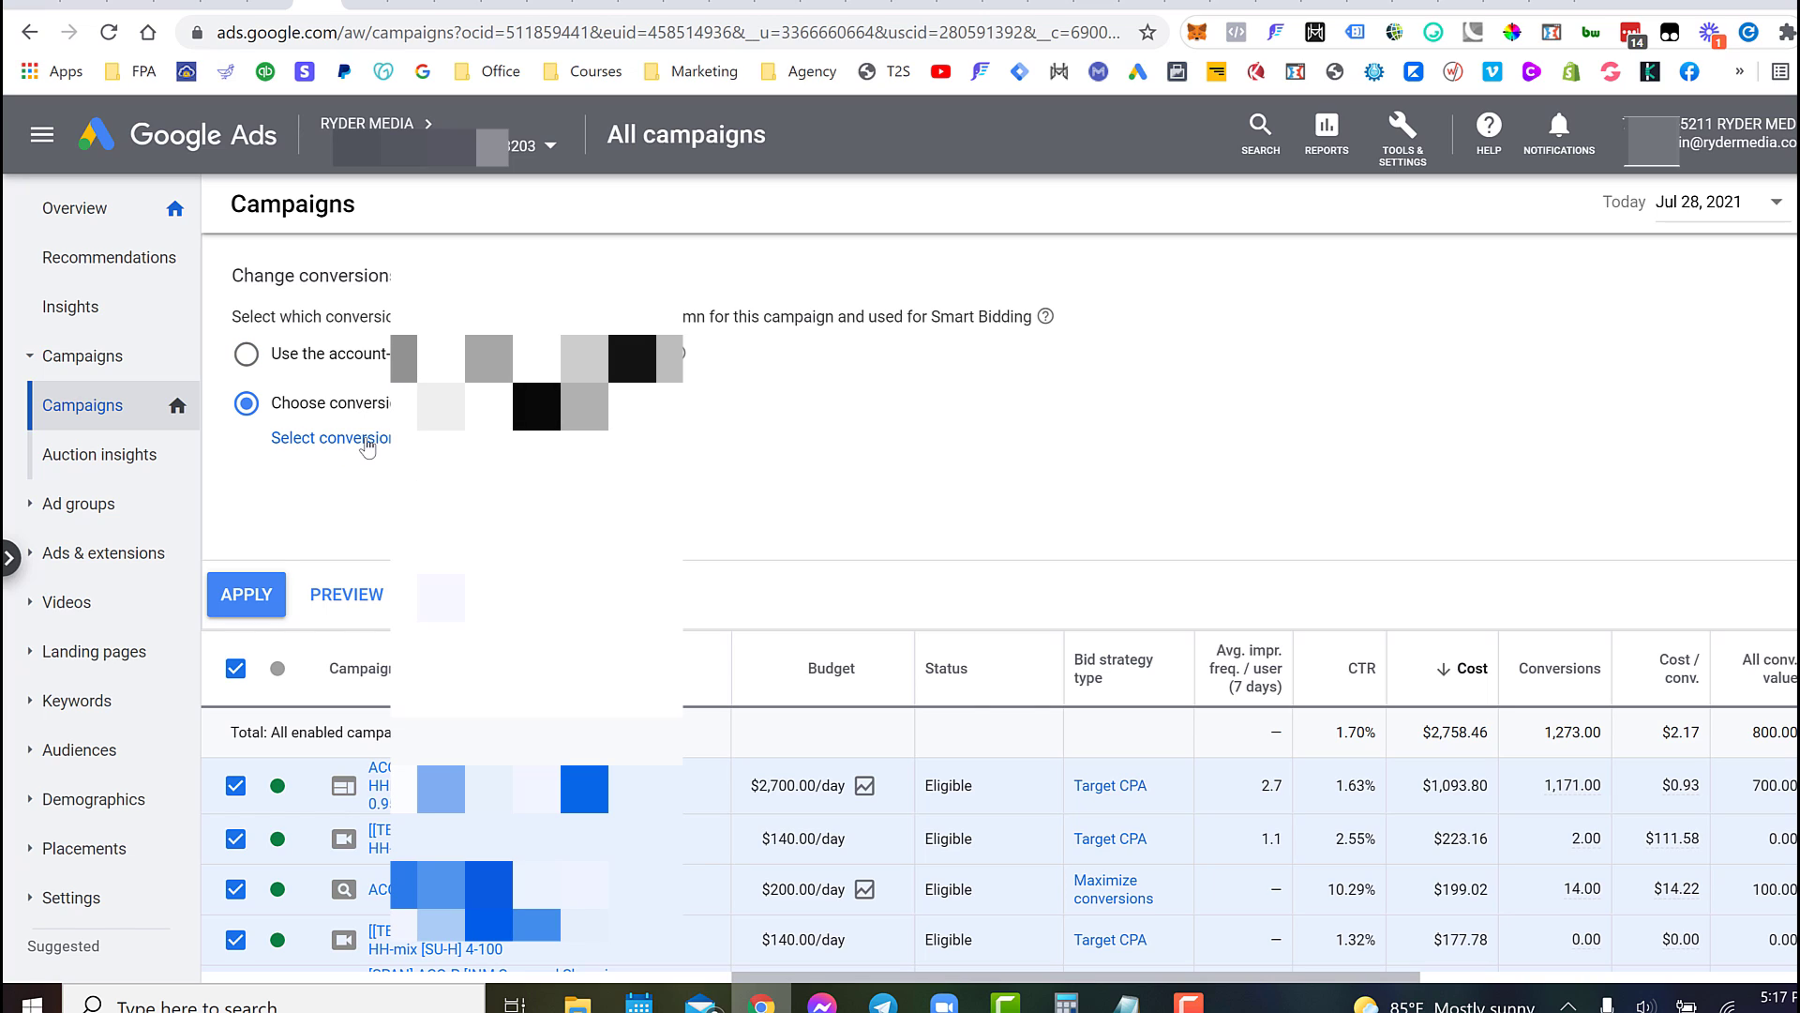
left_click(367, 446)
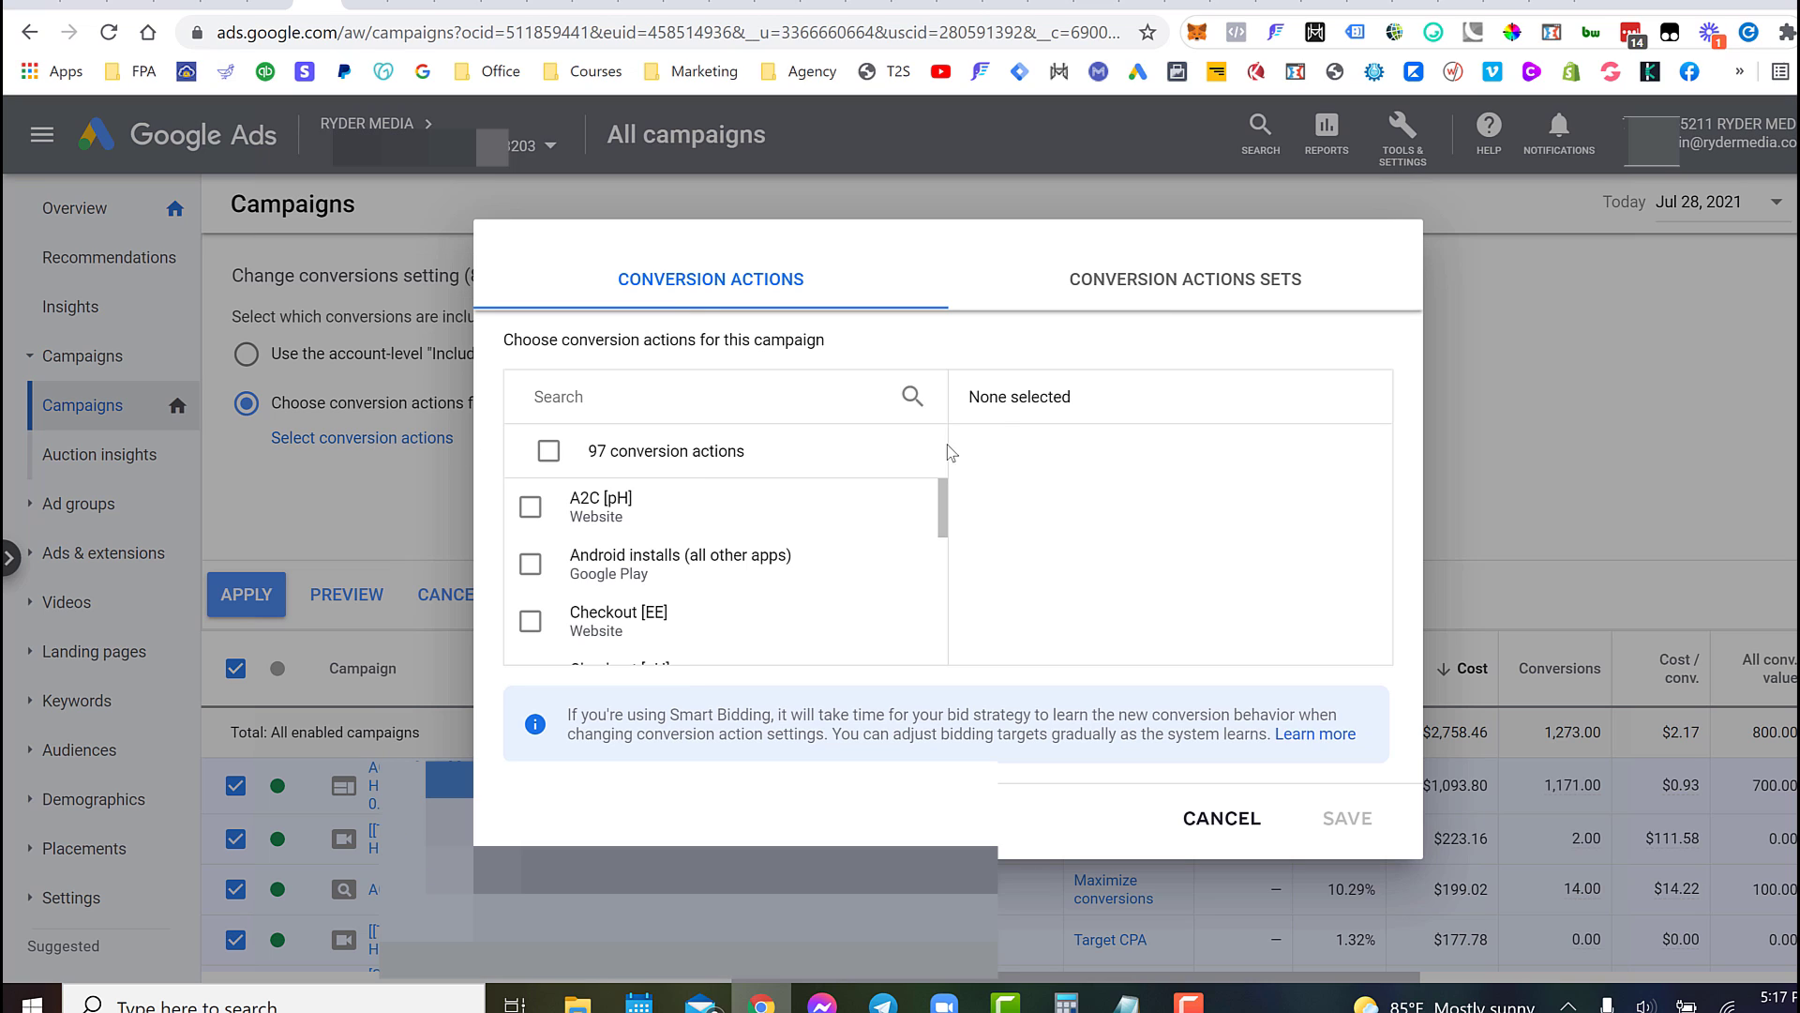
left_click(1198, 276)
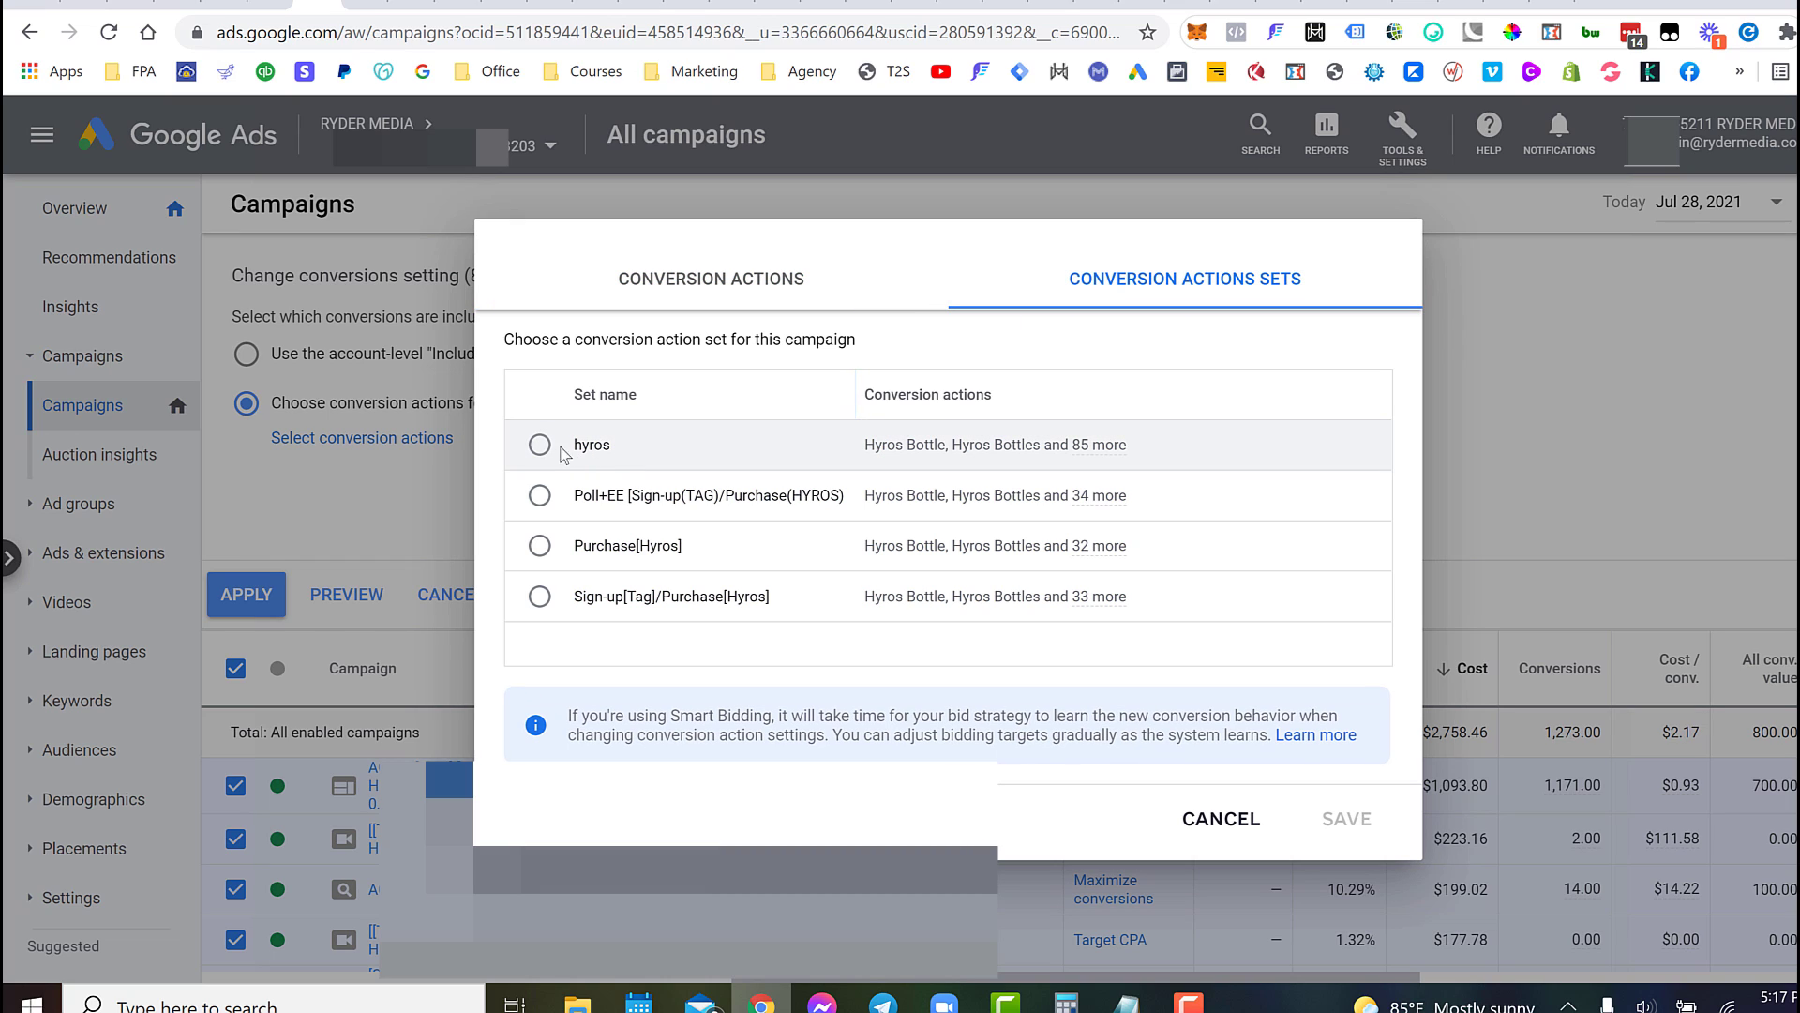
left_click(541, 447)
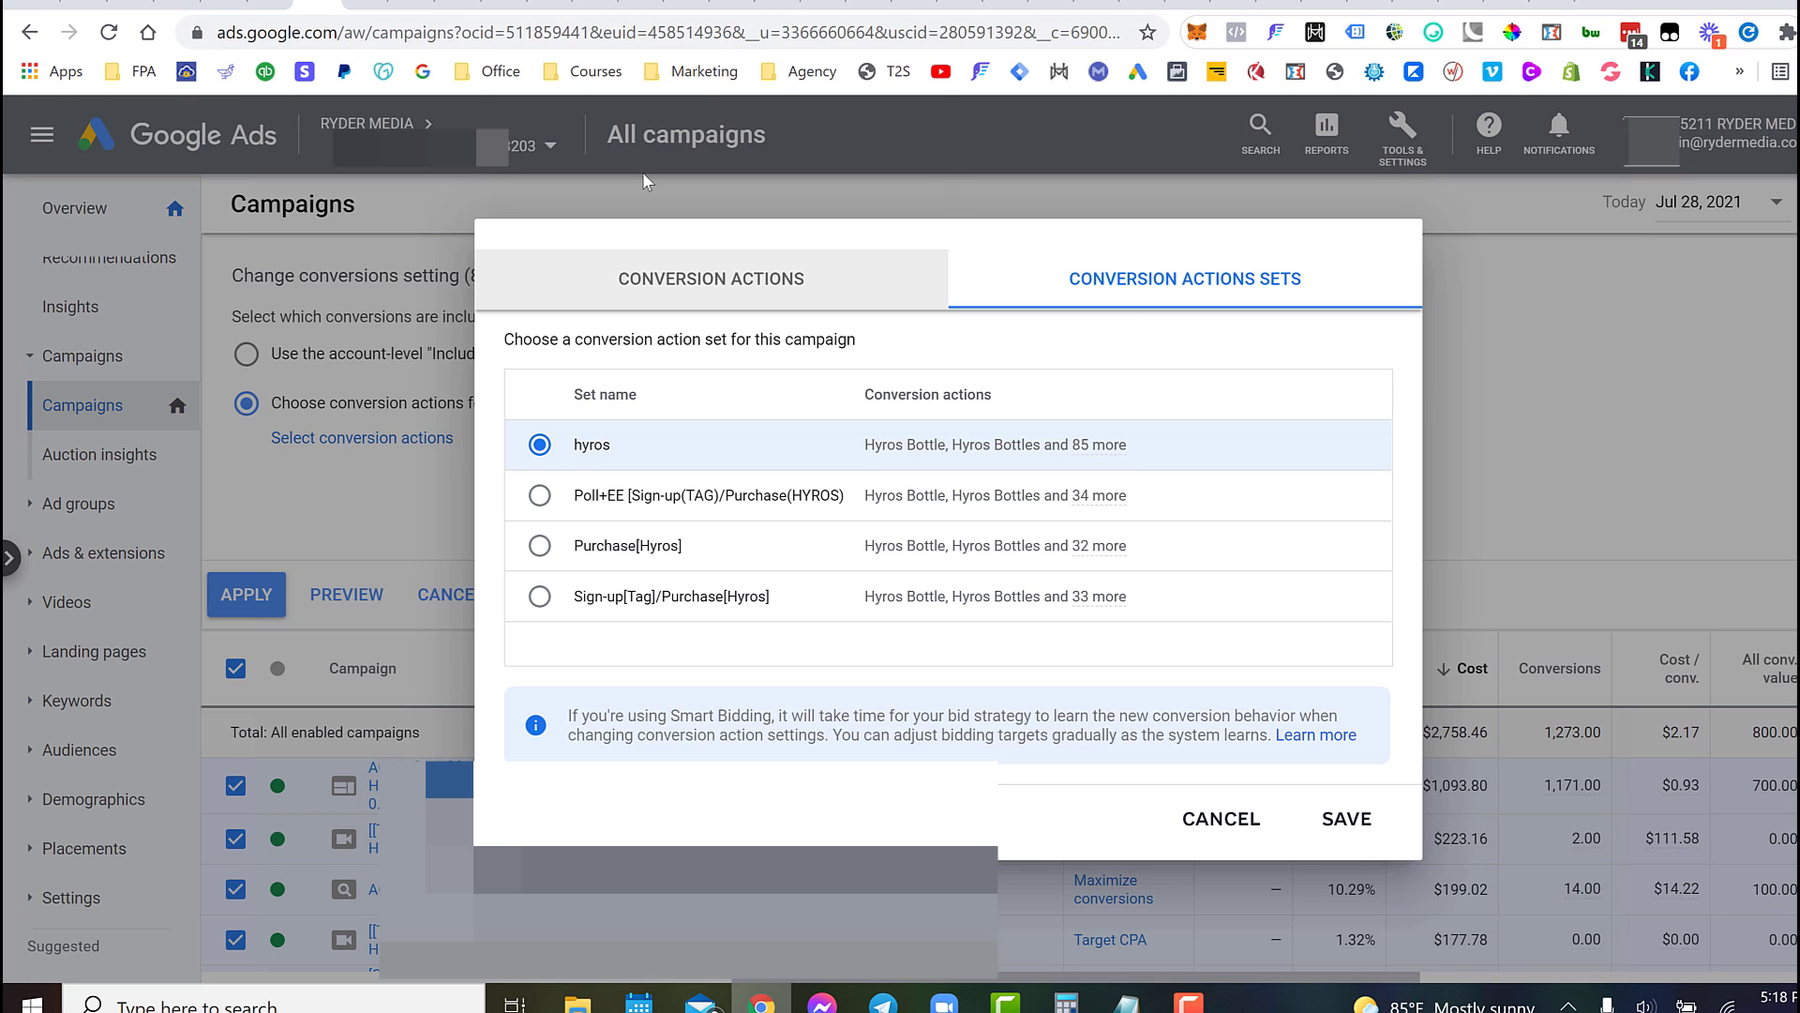
Step: Switch to HYROS, open the sale rules of the offline conversions and enter "Hyros Purchase" as the general conversion name
left_click(317, 5)
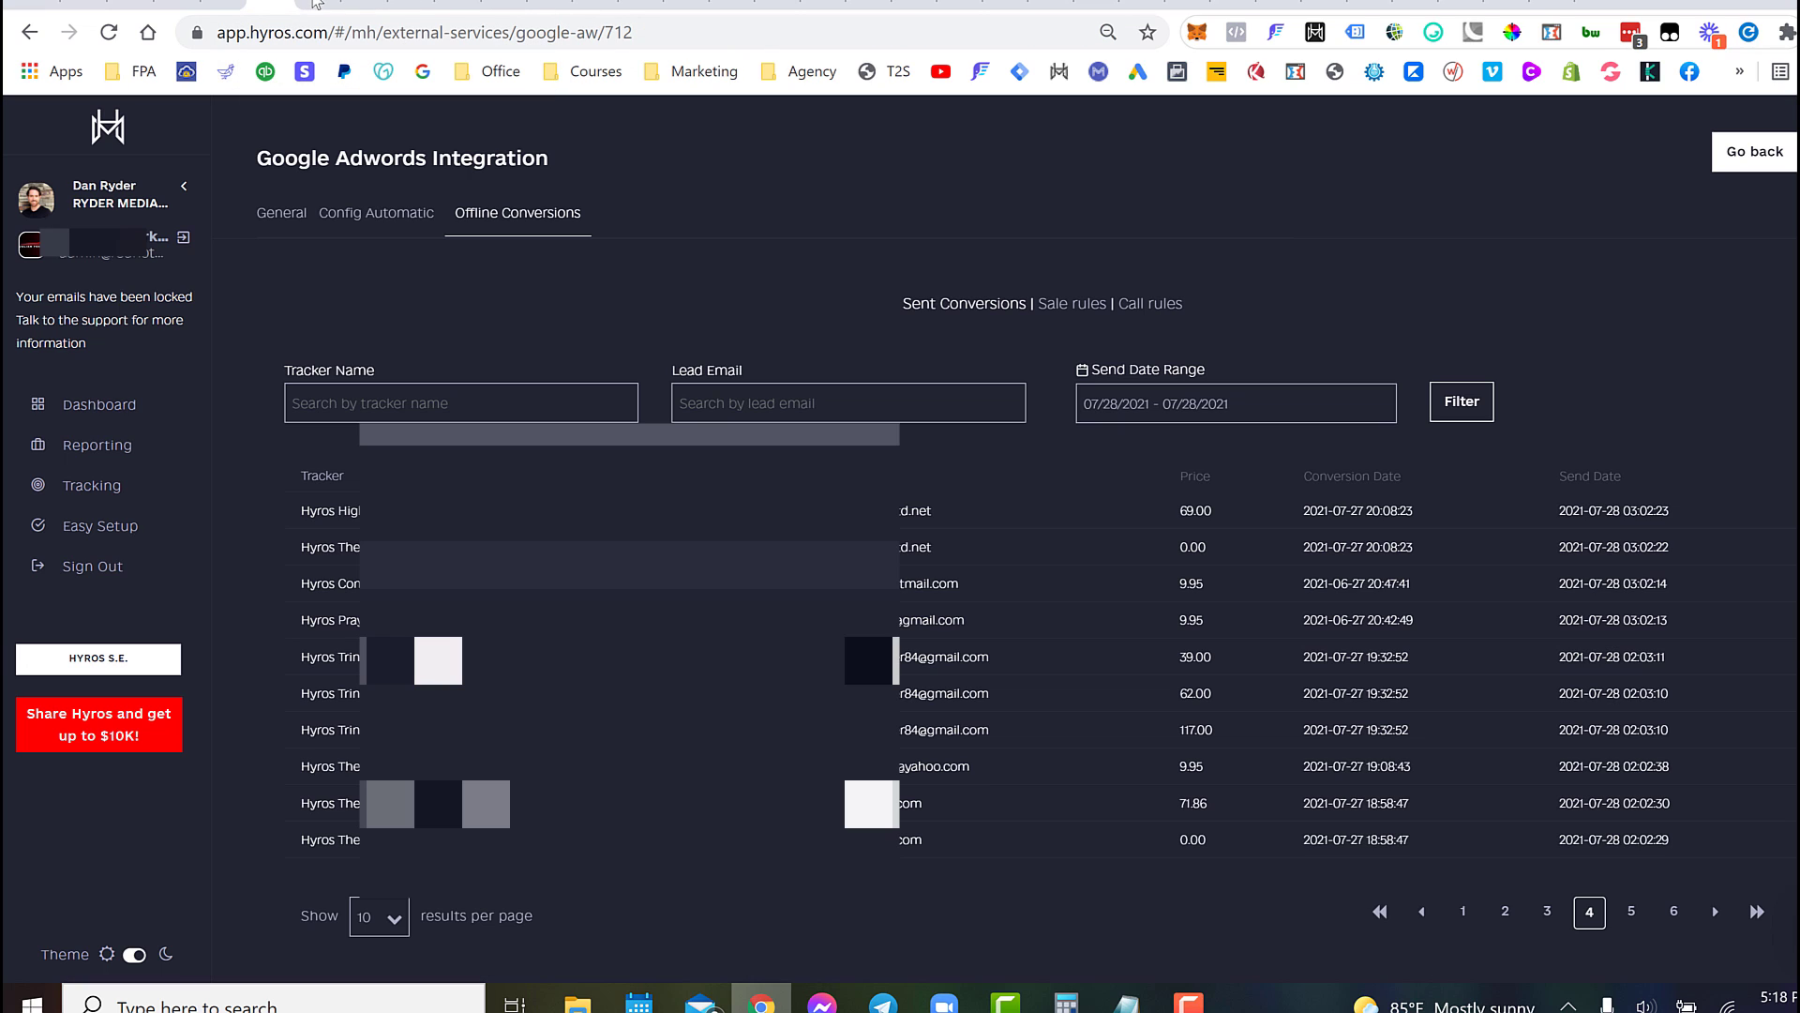
left_click(1068, 306)
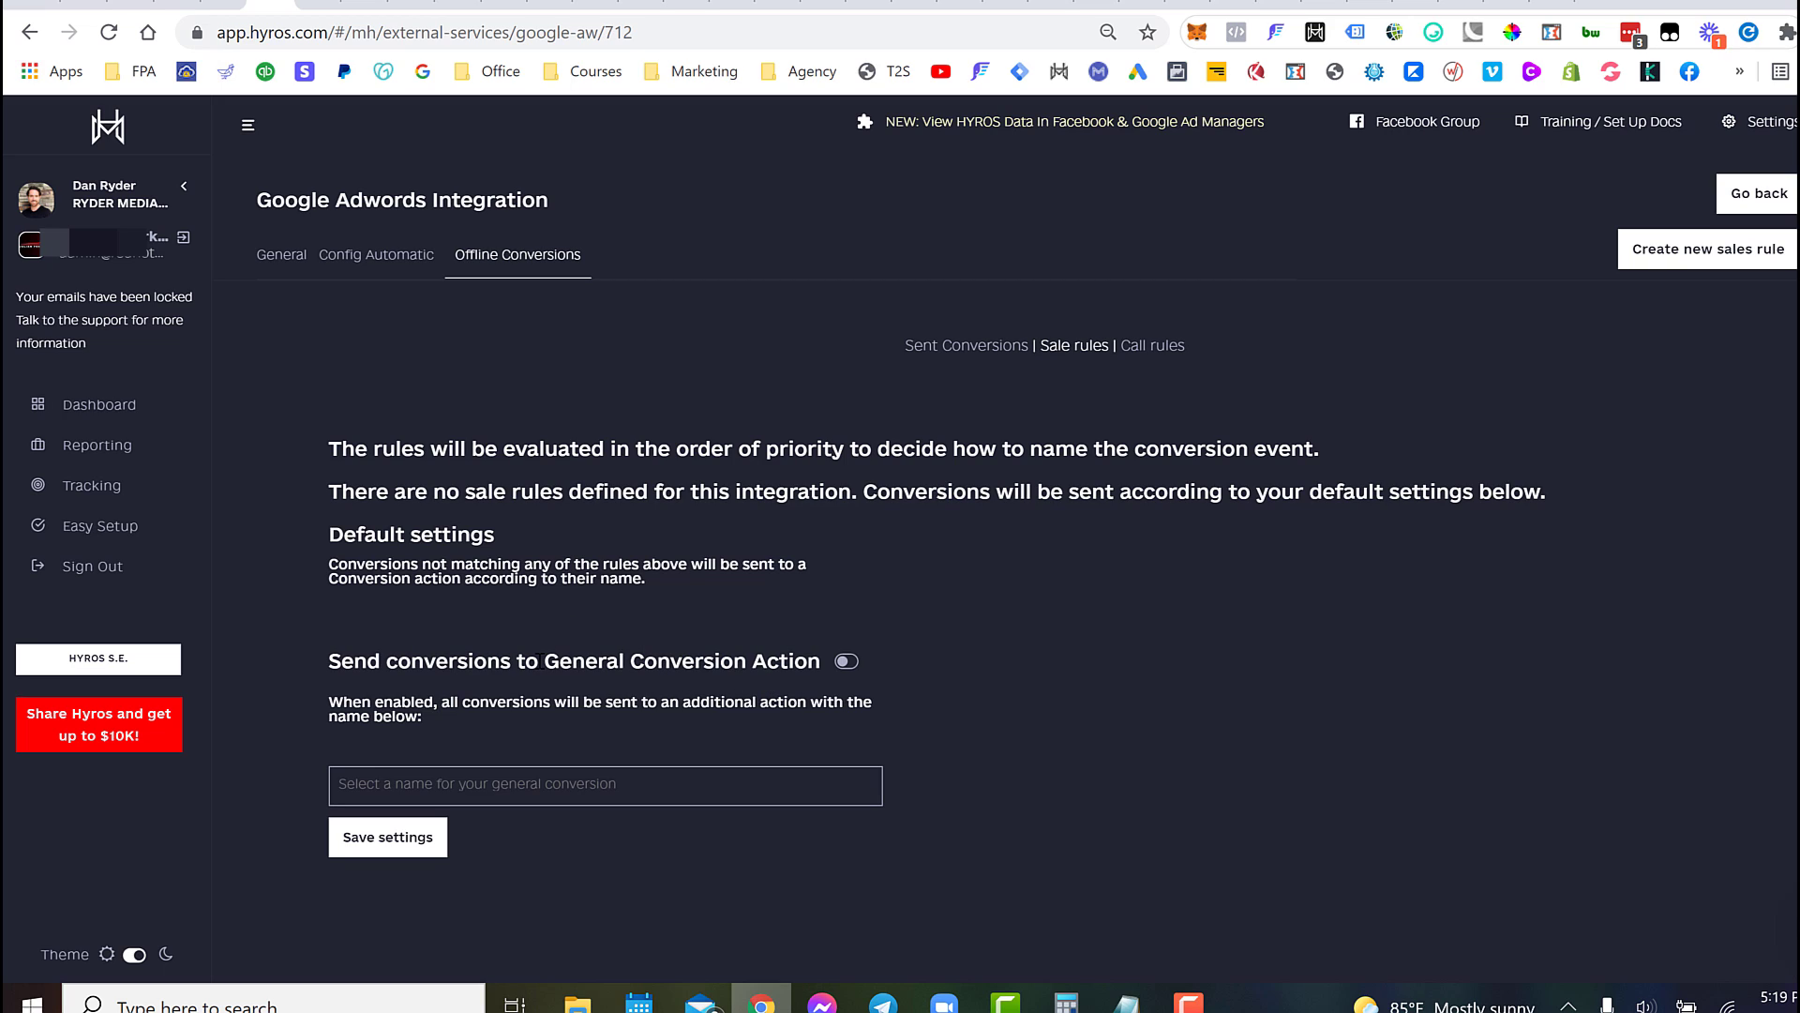
left_click(562, 784)
type("Hyros Purchase")
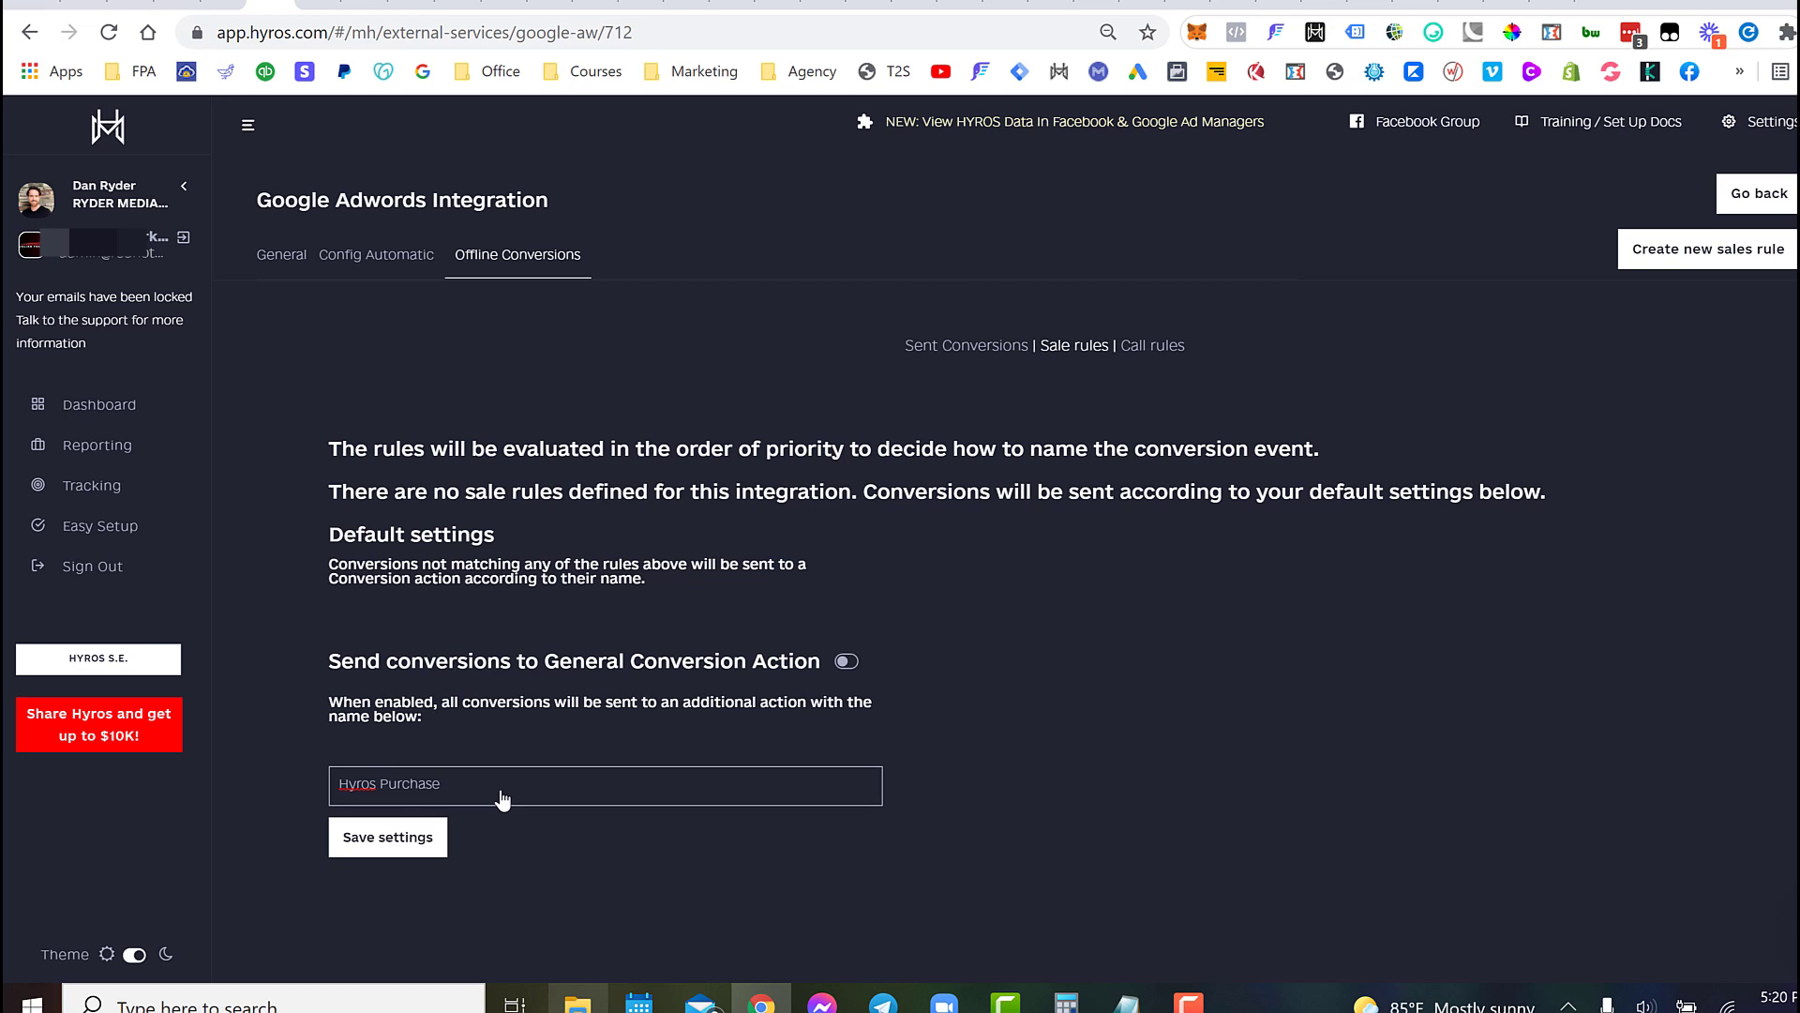
left_click_drag(450, 793, 338, 786)
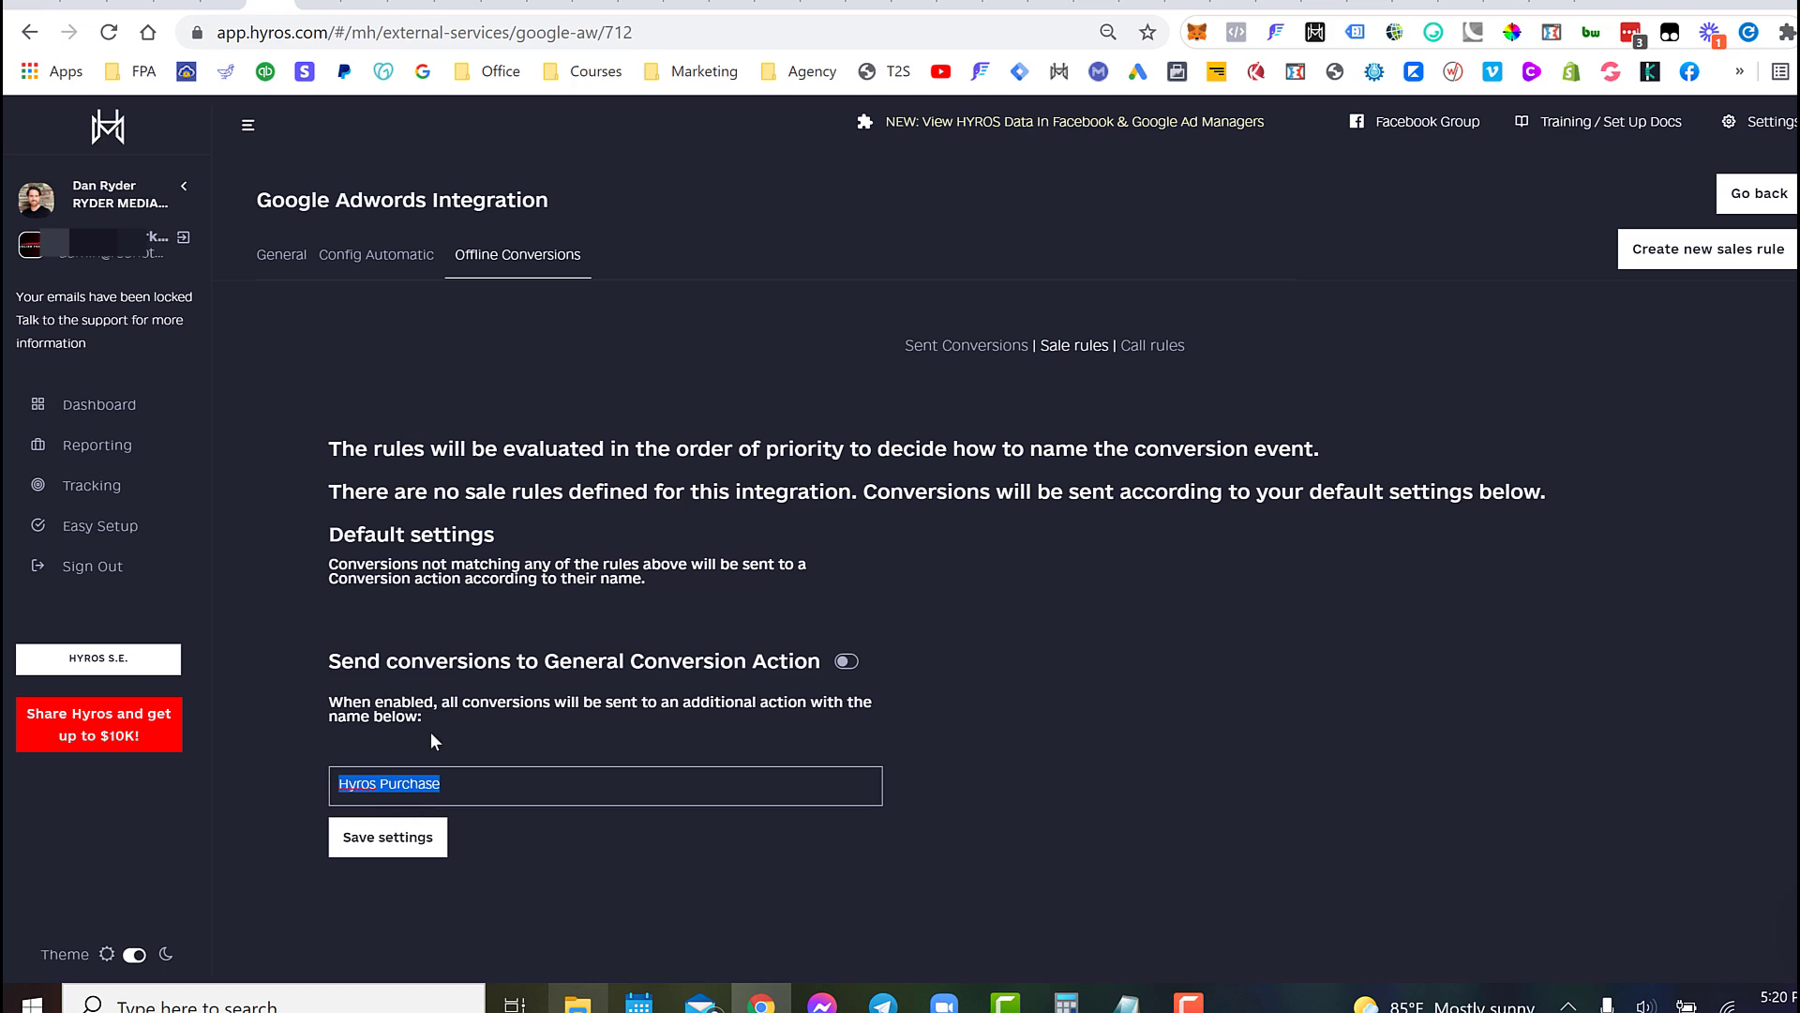
left_click(462, 793)
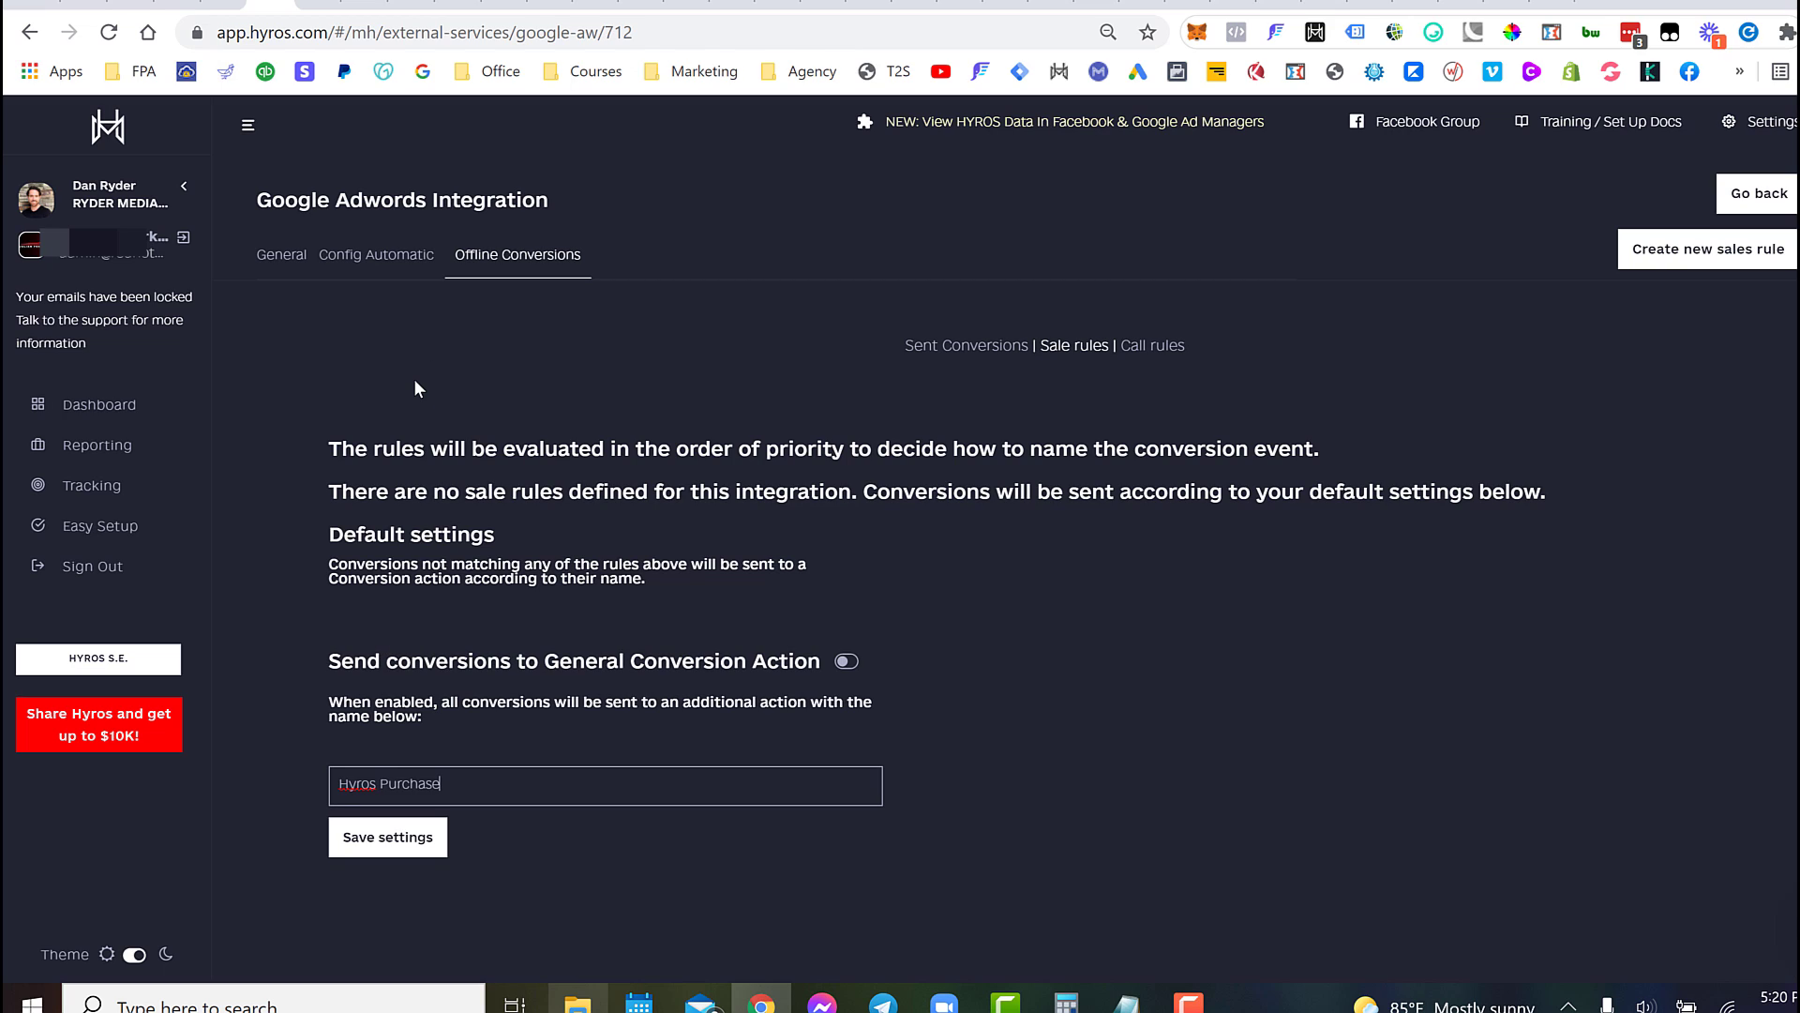
Step: Change the general conversion name to "Hyros Conversion" and save the default settings
key("ctrl+Tab")
key("ctrl+1")
left_click(375, 839)
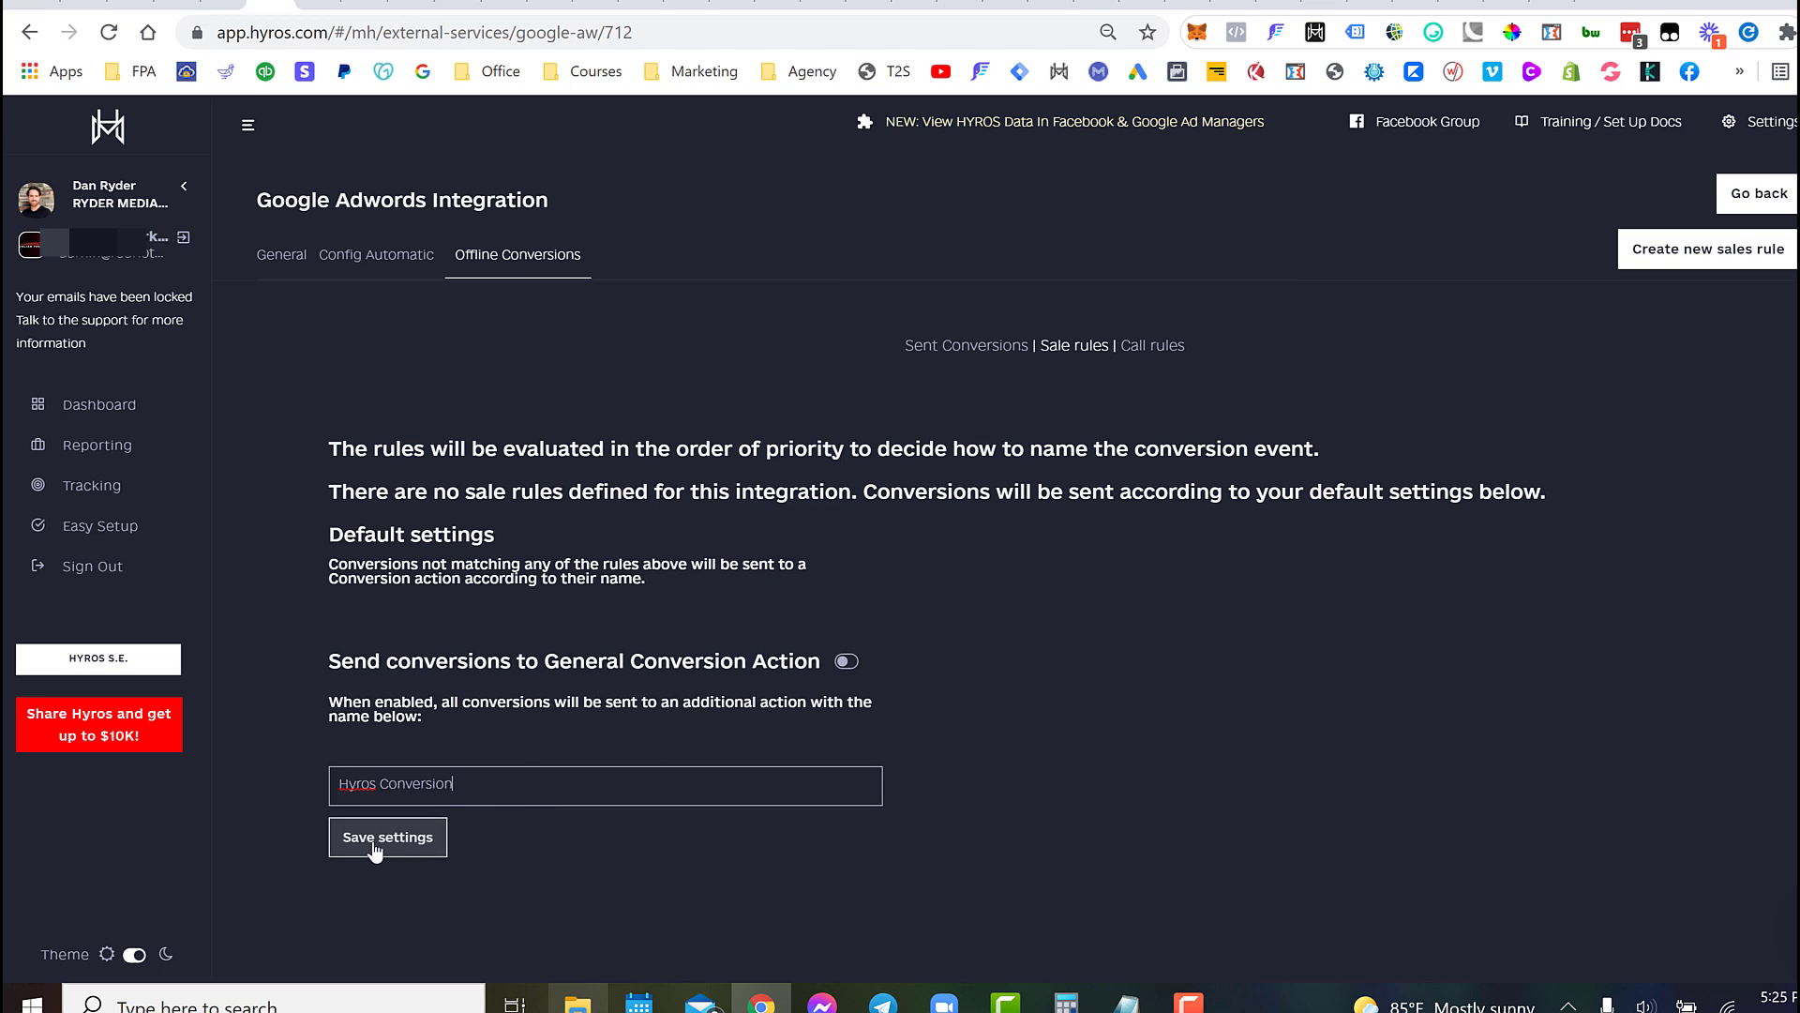